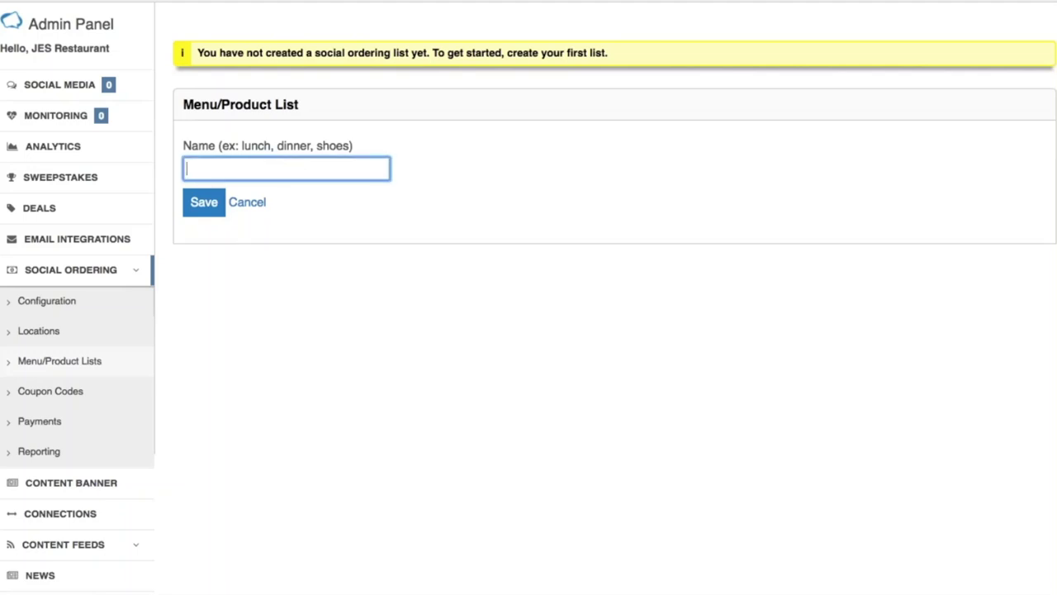
Create and save the first menu/product list with the name Dinner
type("Dinner")
key("Tab")
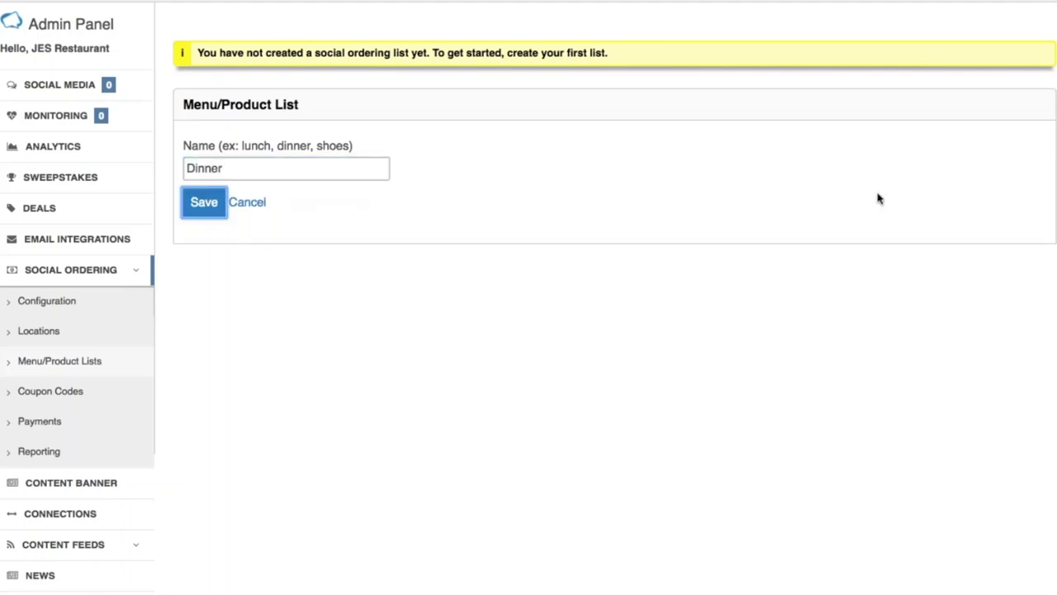
left_click(199, 206)
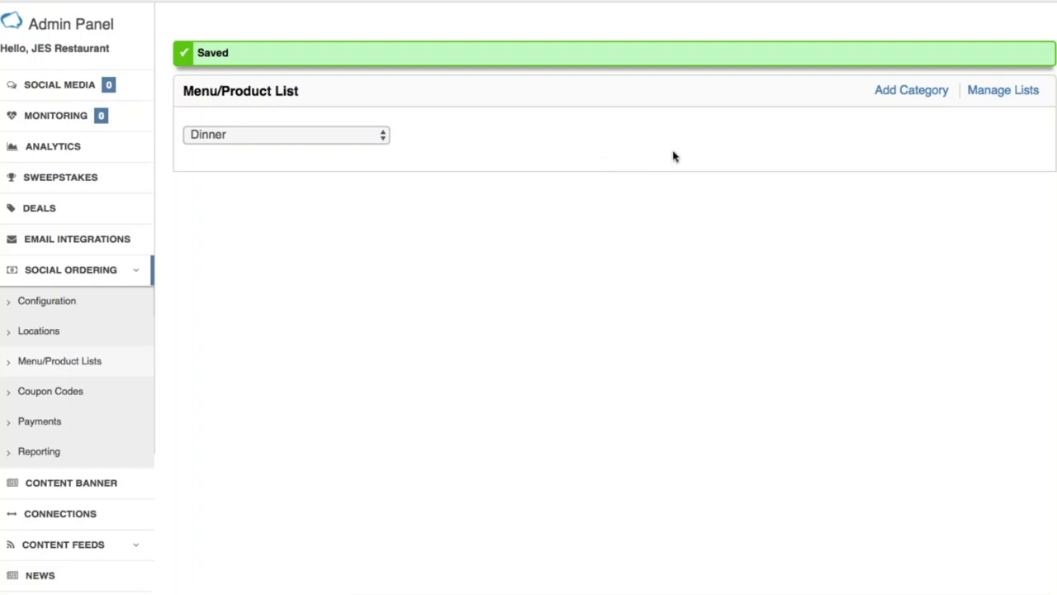
left_click(230, 145)
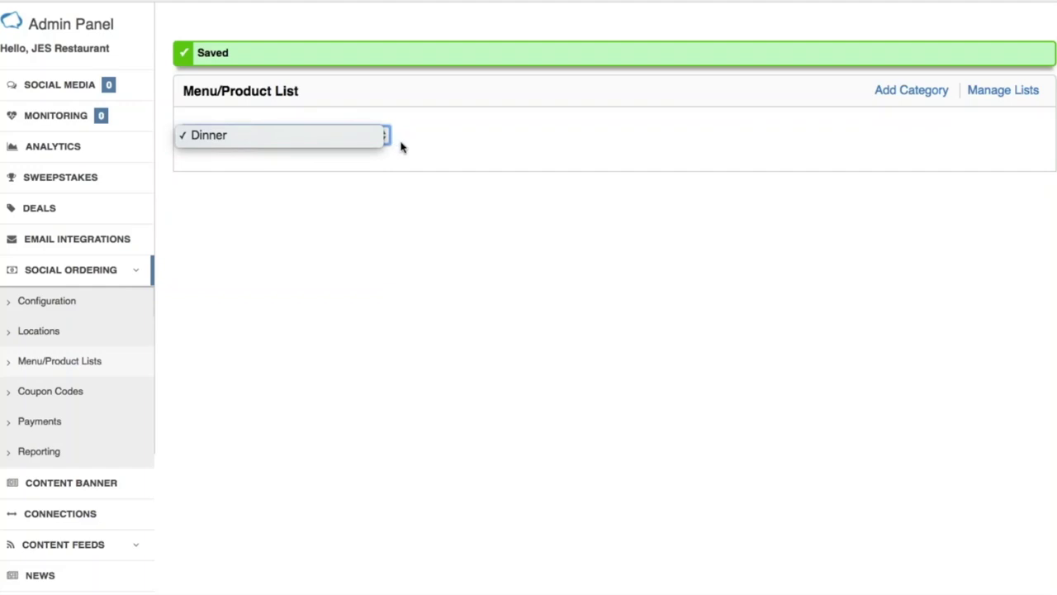
left_click(285, 138)
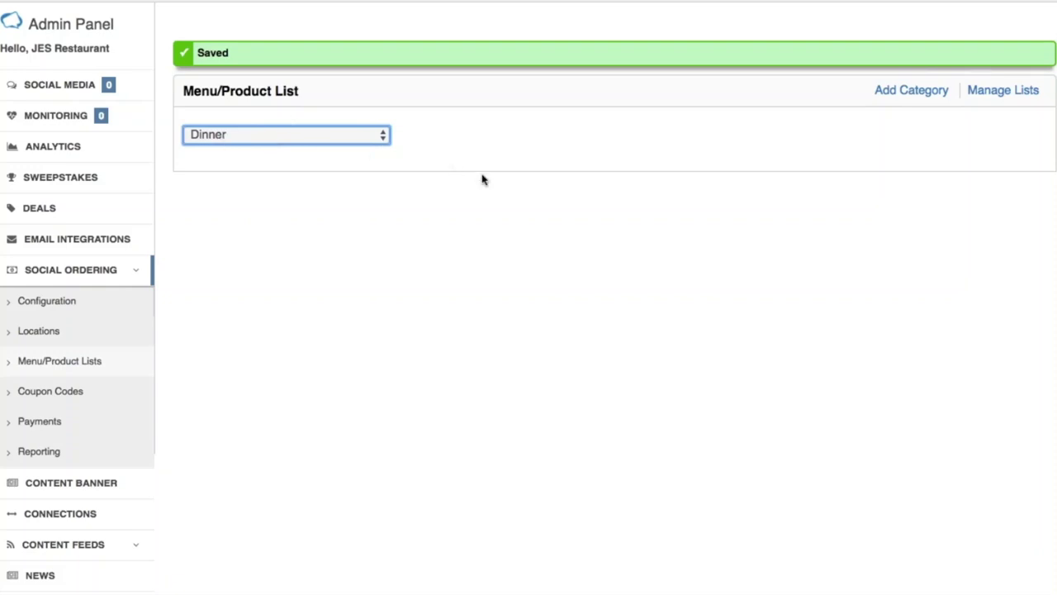
Add a second menu/product list named Lunch and save it
left_click(1003, 93)
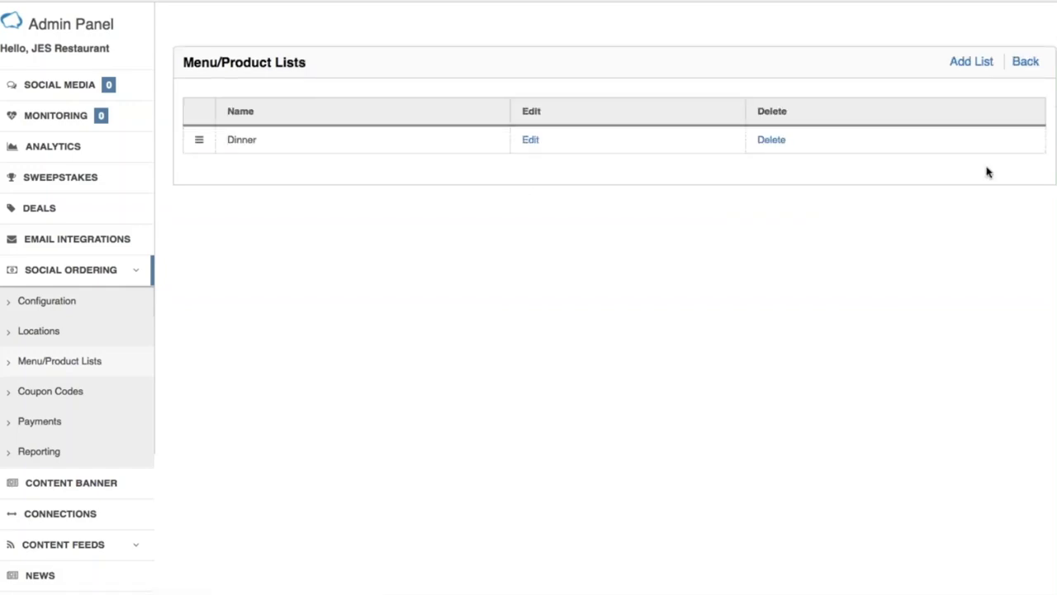
left_click(971, 63)
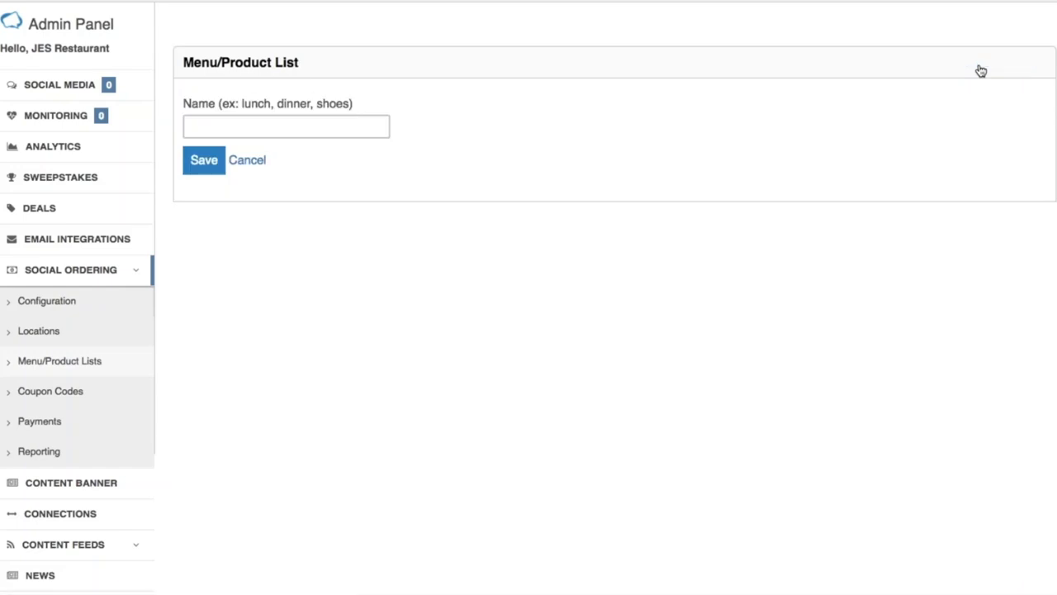
left_click(342, 126)
type("Lunch")
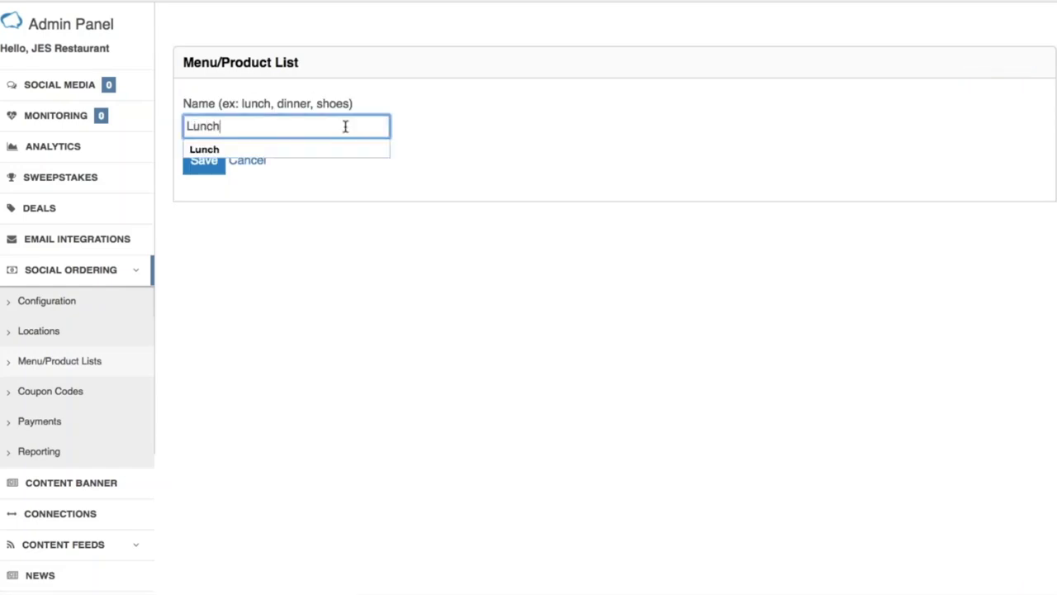
key("Tab")
left_click(219, 163)
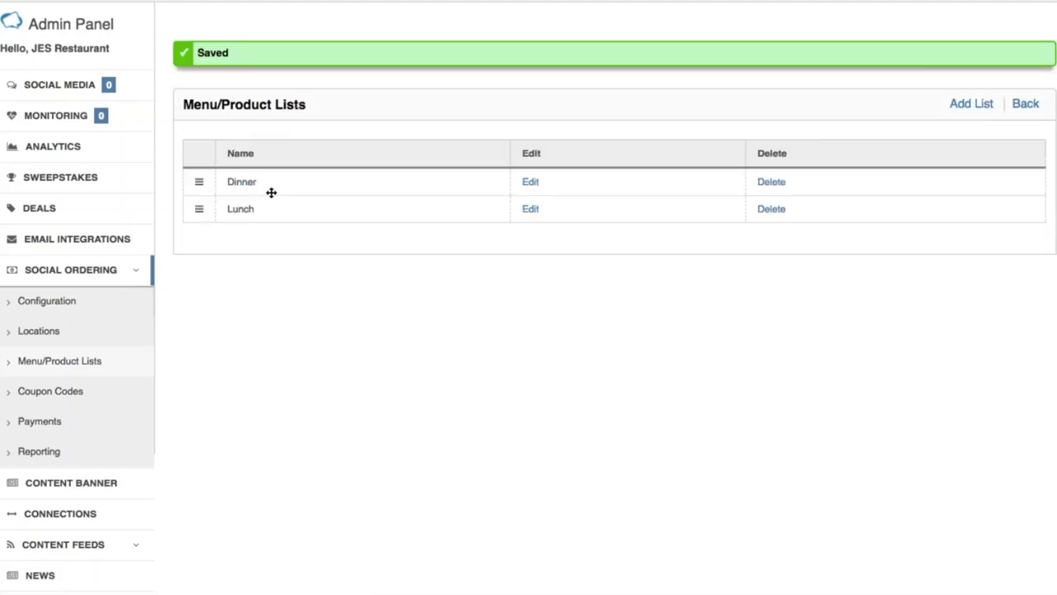
Reorder the lists so Lunch comes before Dinner, then return to the Dinner list
left_click_drag(200, 211, 198, 175)
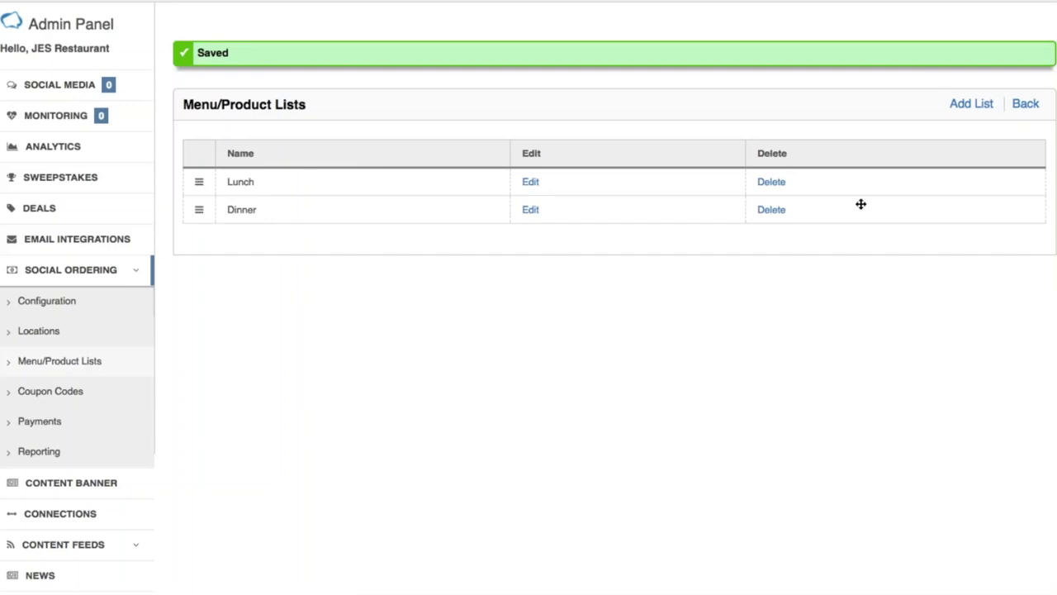
left_click(1026, 104)
left_click(319, 93)
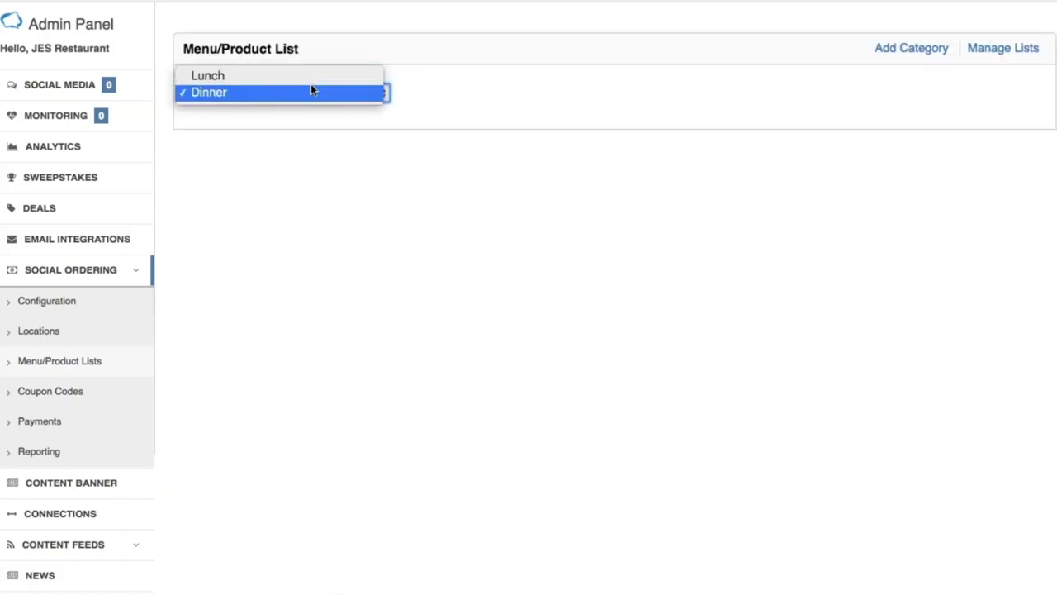
left_click(658, 146)
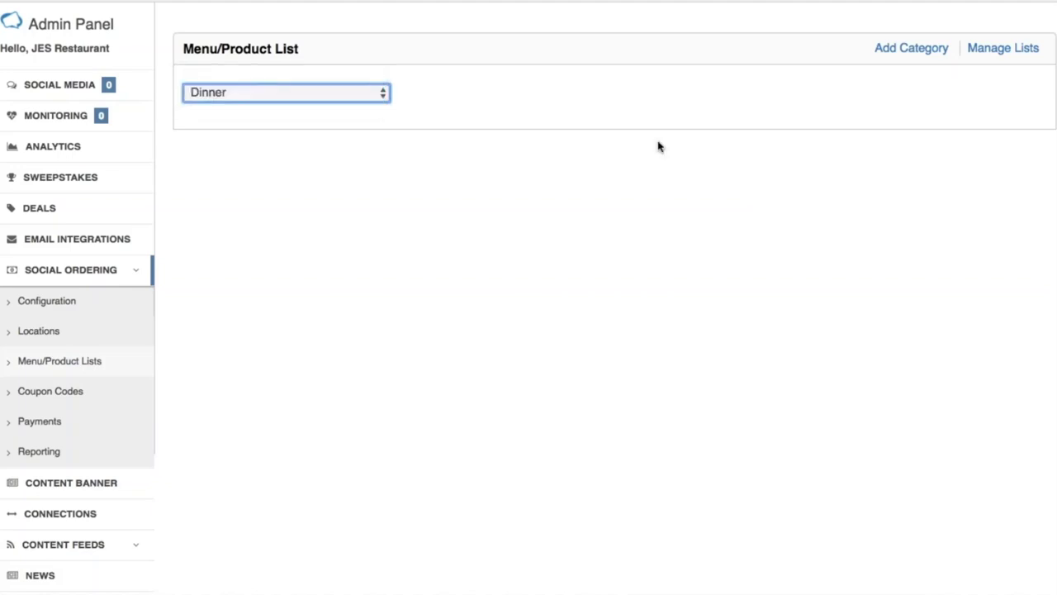
Add a category named Appetizers to the Dinner list and save it
left_click(913, 51)
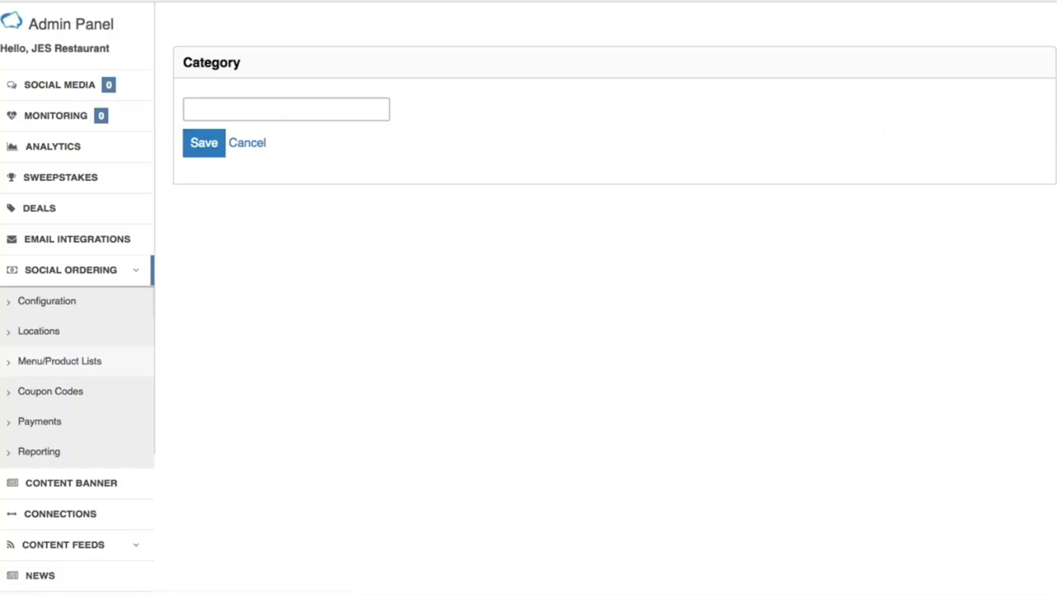
left_click(286, 109)
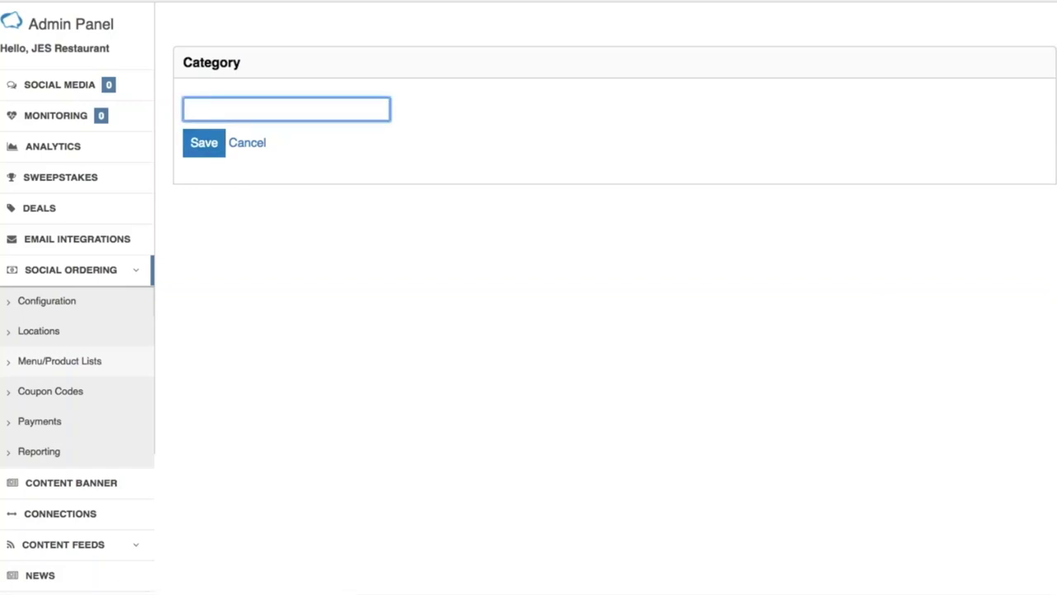
type("Appetizers")
key("Tab")
key("Return")
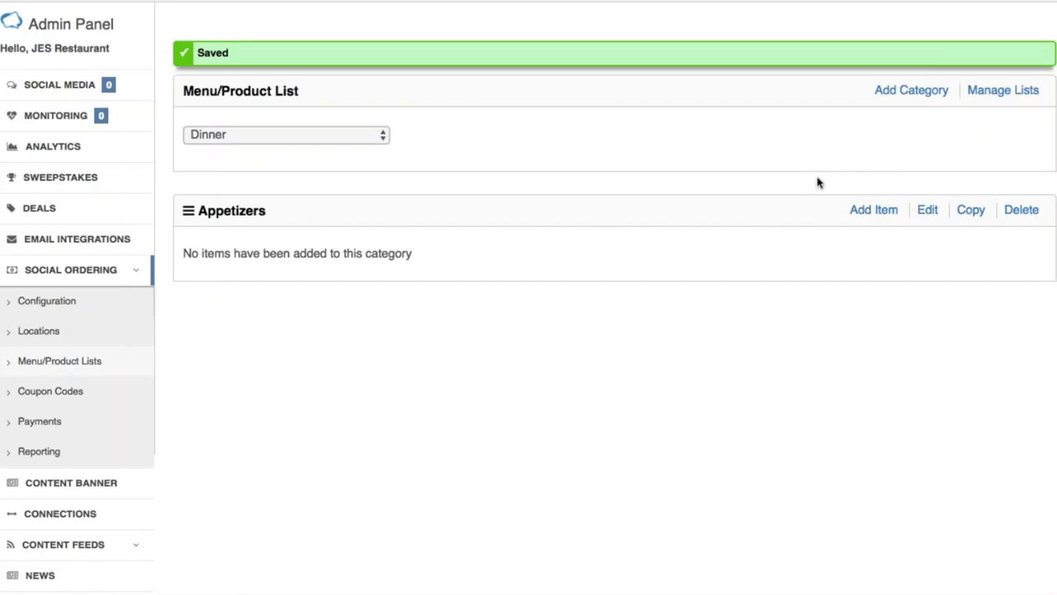
Add a category named Entrees to the Dinner list and save it
left_click(928, 97)
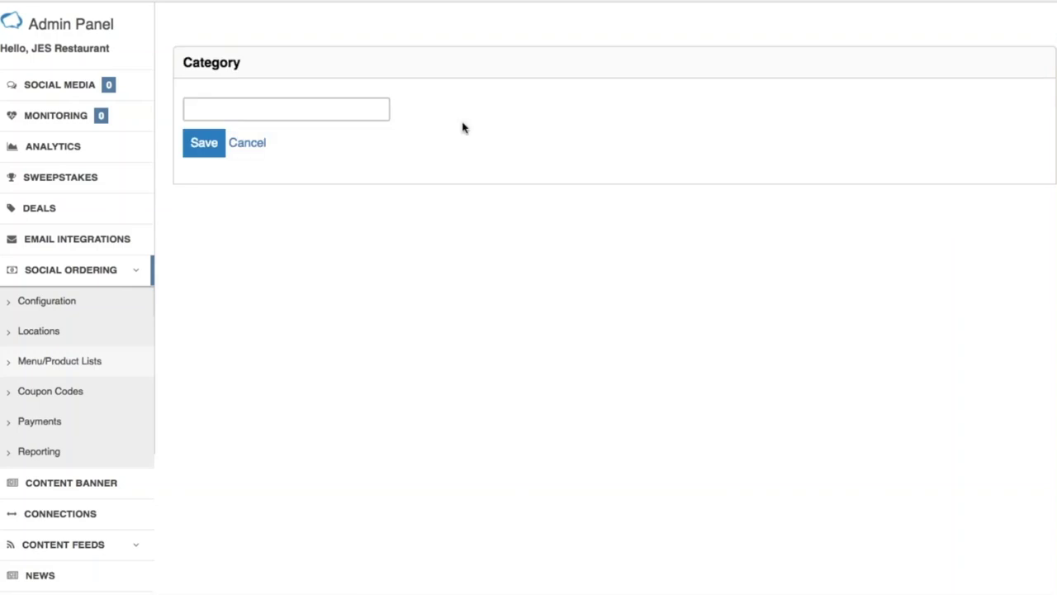
type("Entrees")
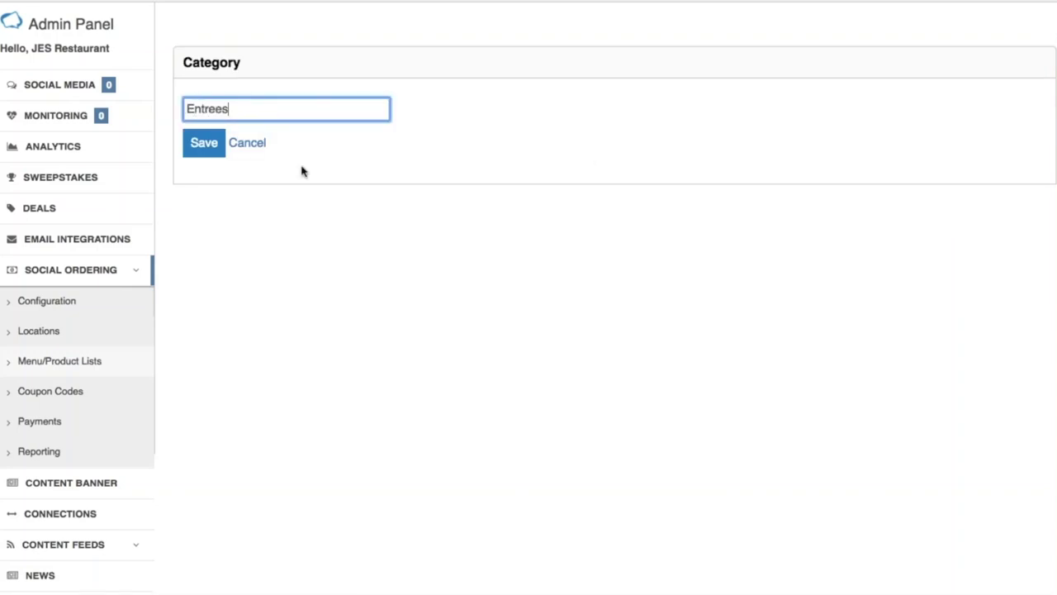
left_click(204, 143)
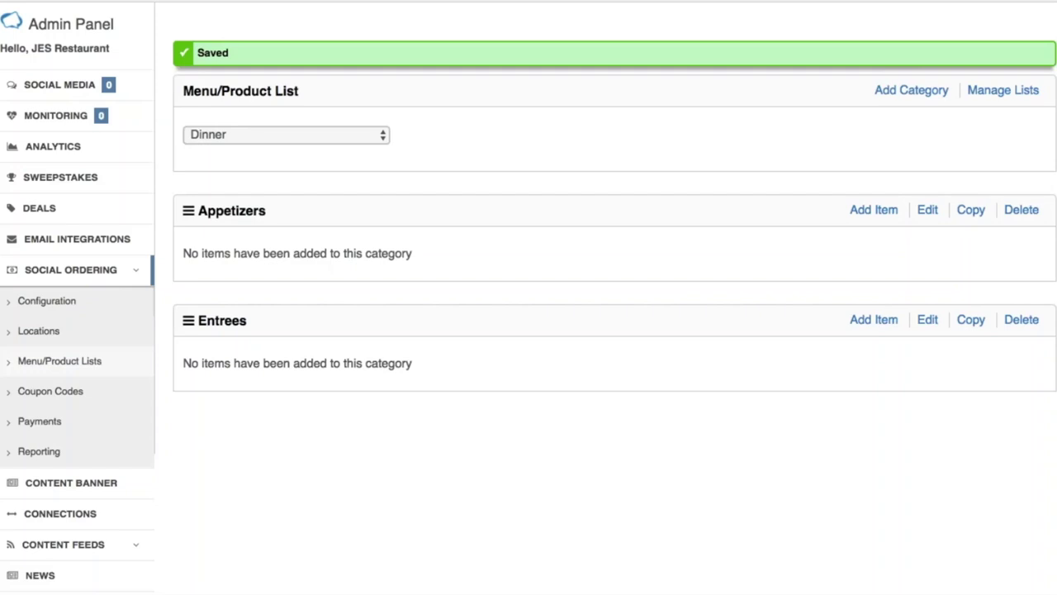
Start a new item in the Appetizers category named Pork Pops, with price 9.99 and inventory 50
left_click(873, 213)
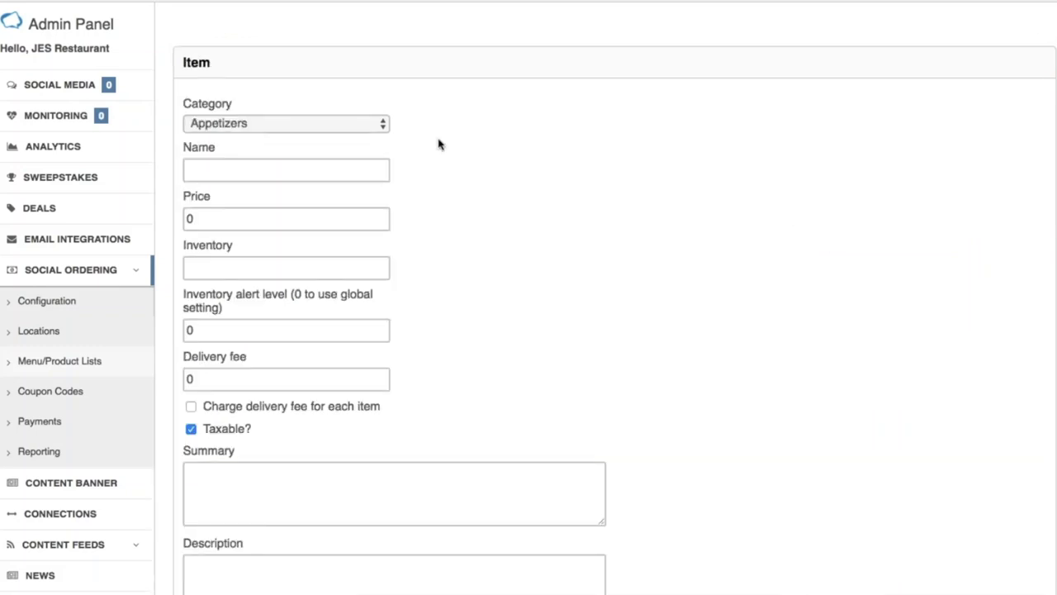
left_click(359, 128)
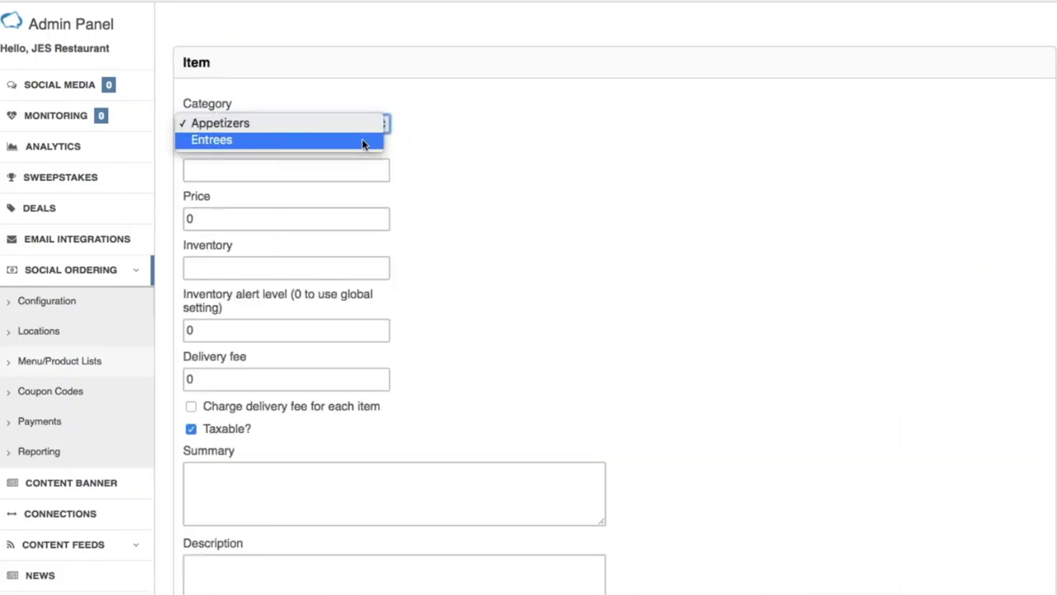
left_click(521, 120)
key("Tab")
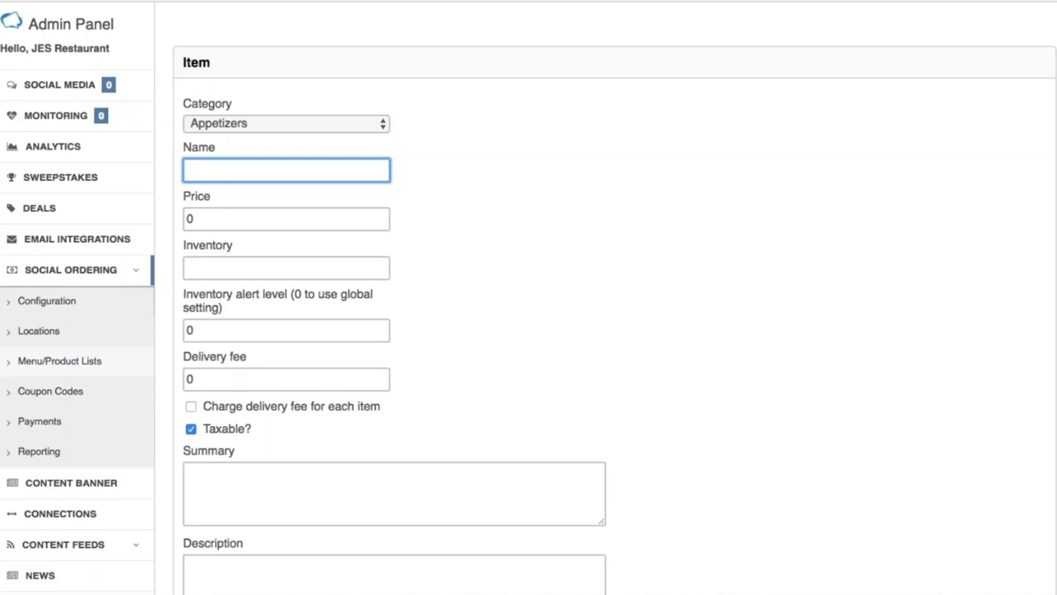
type("Pork Pops")
key("Tab")
type("9.99")
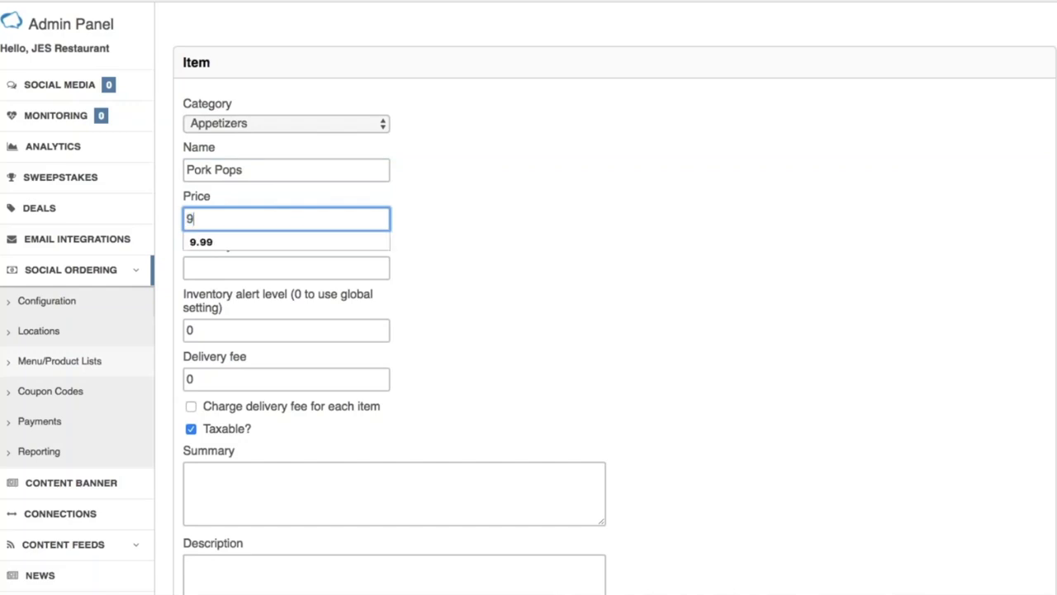
key("Tab")
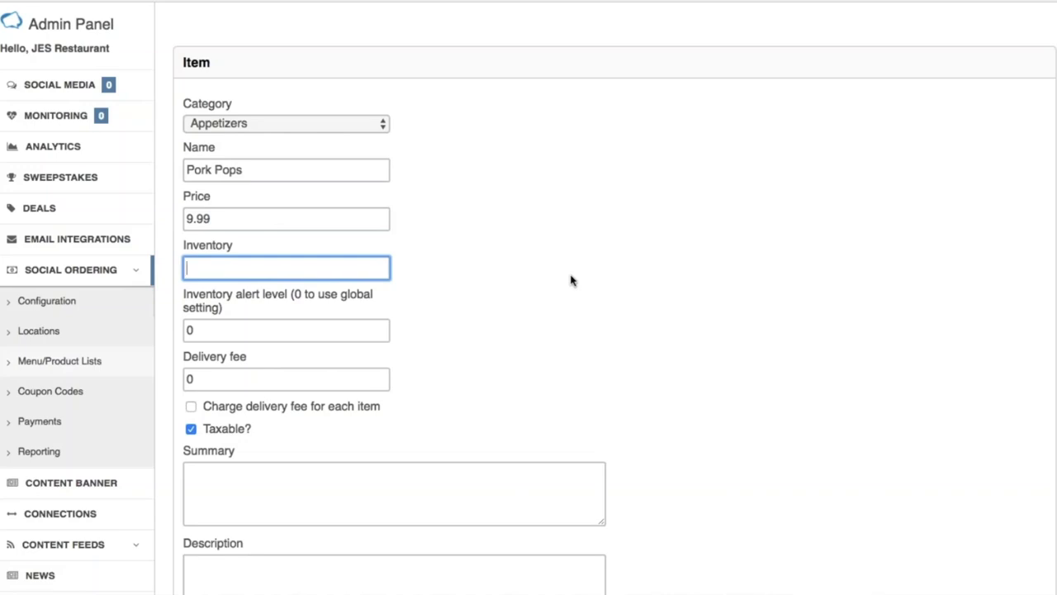
type("50")
left_click(262, 382)
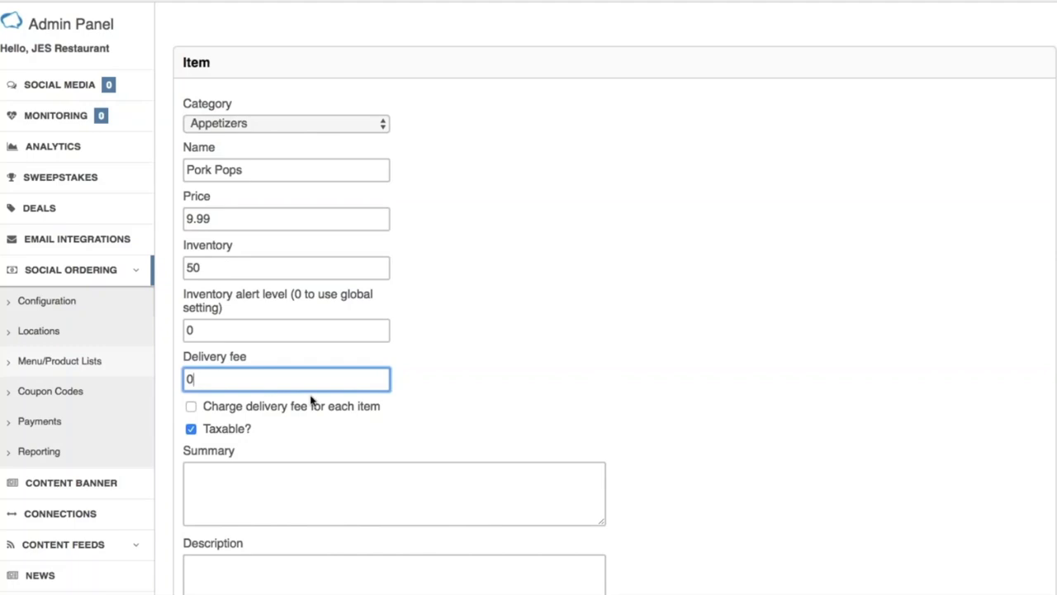
left_click(289, 408)
left_click(311, 409)
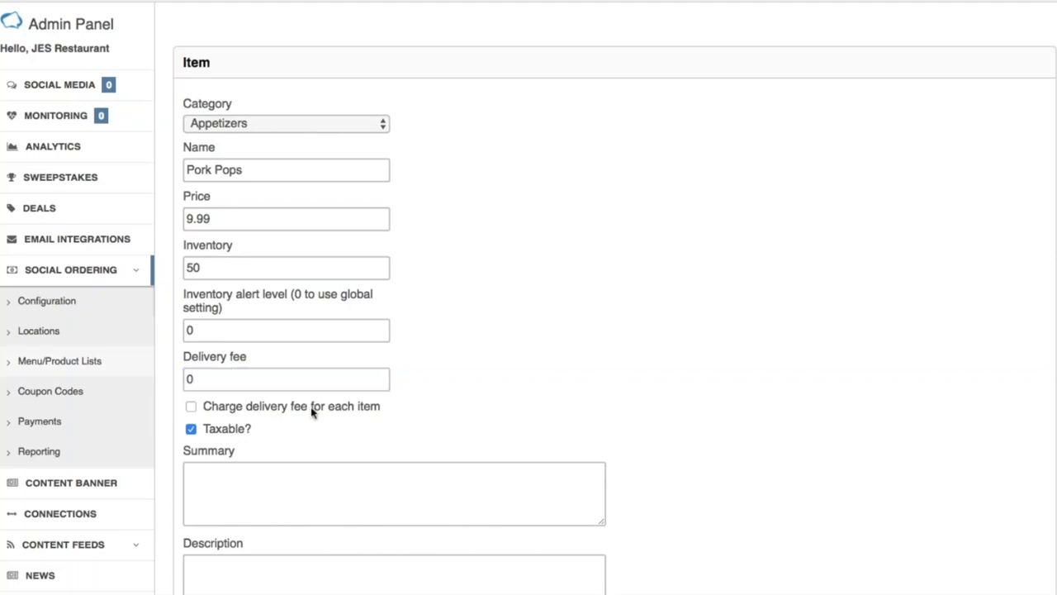
left_click(339, 408)
left_click(340, 408)
left_click(393, 425)
Enter the summary "BBQ Pork Pops" and description "Two pork pops smothered in tangy BBQ sauce." for the item and save it for image upload
scroll(786, 326, "down", 3)
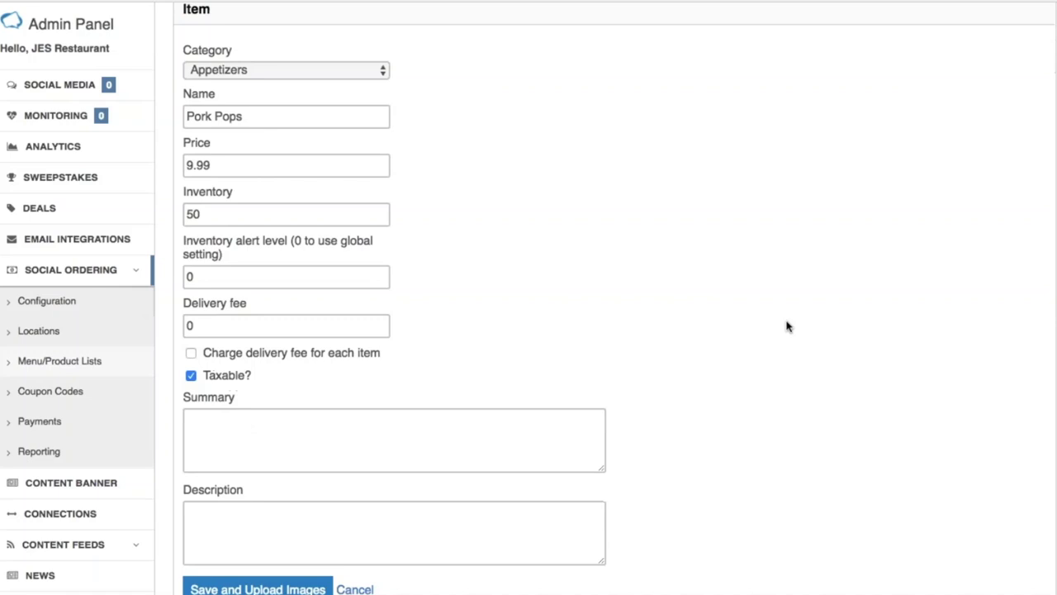
left_click(572, 336)
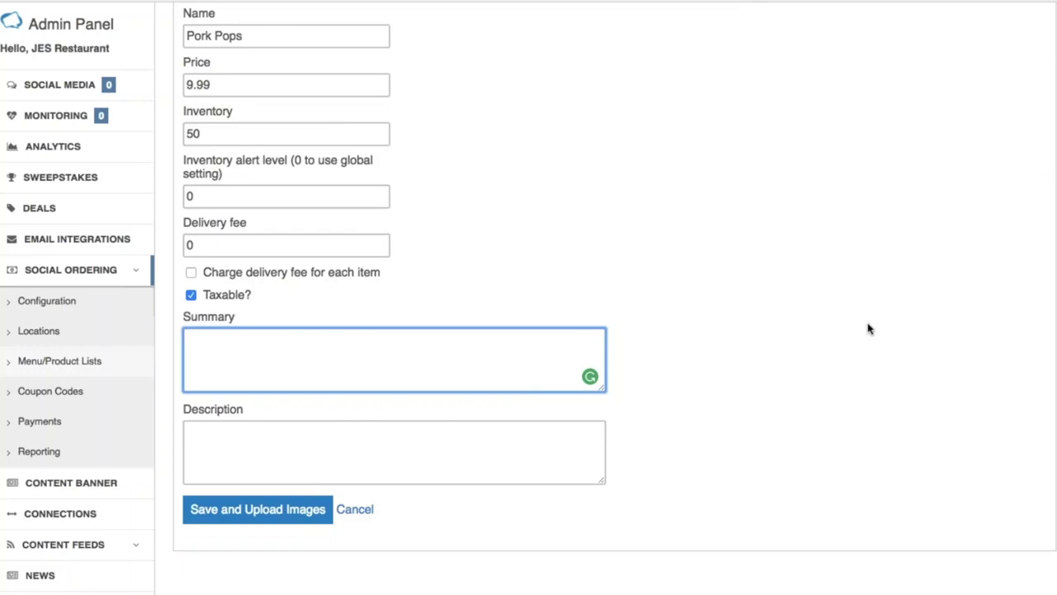
type("BBQ Pork Pops")
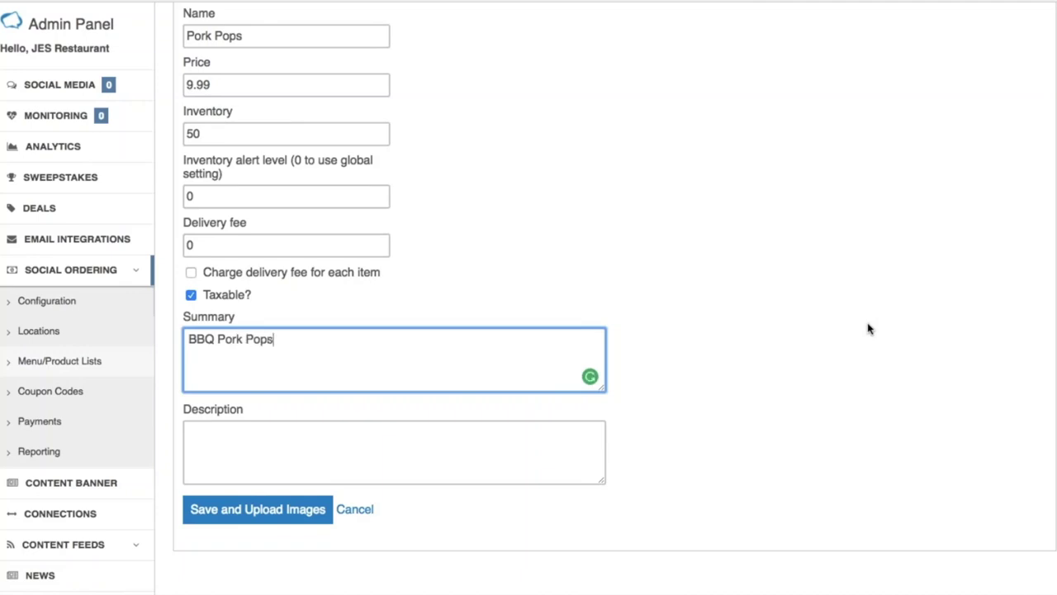
key("Tab")
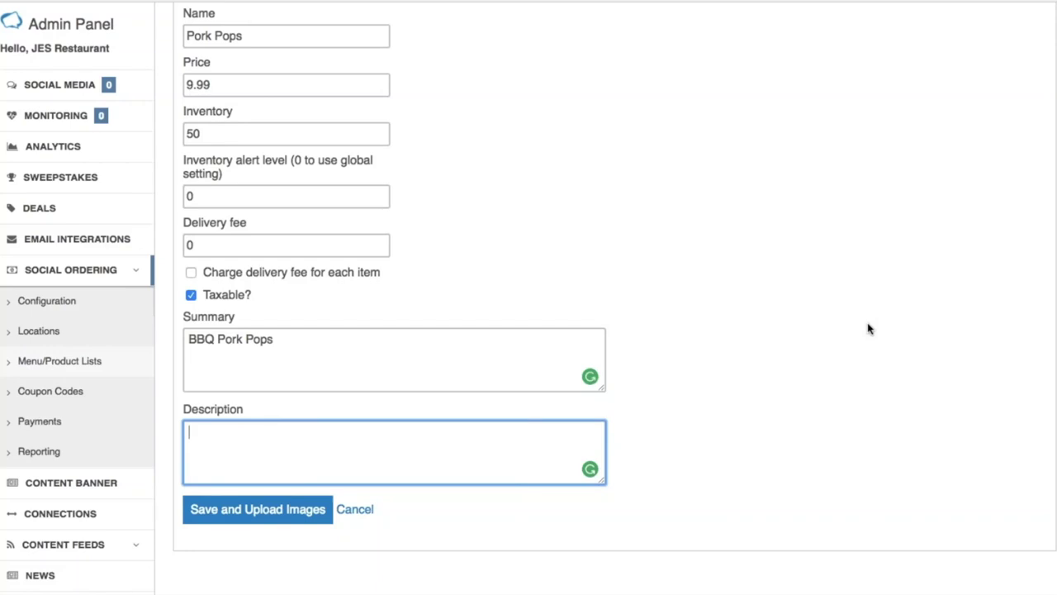
type("Two pork pops ")
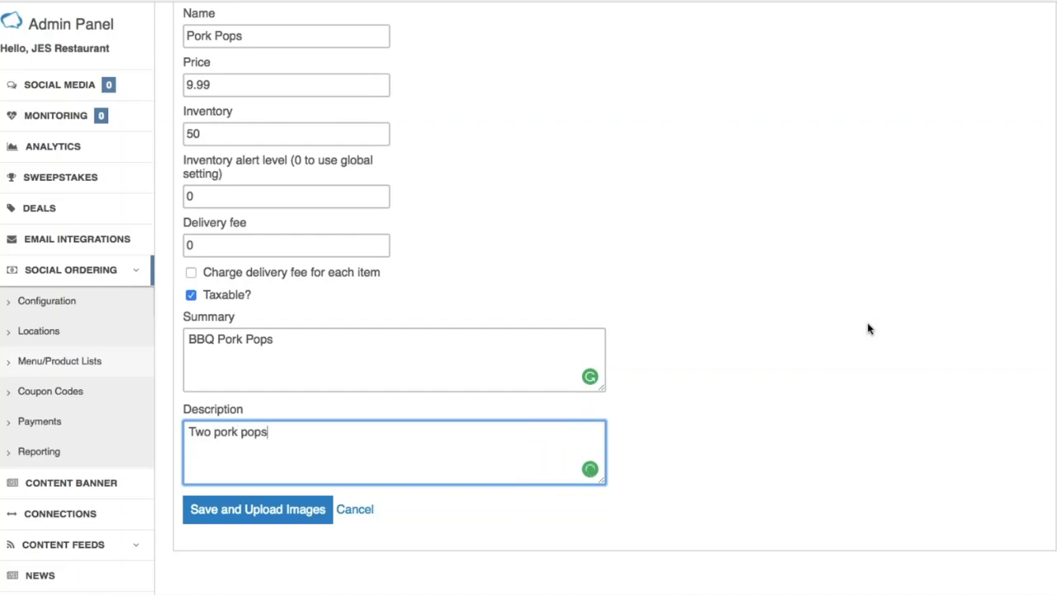
type("smothered in ta")
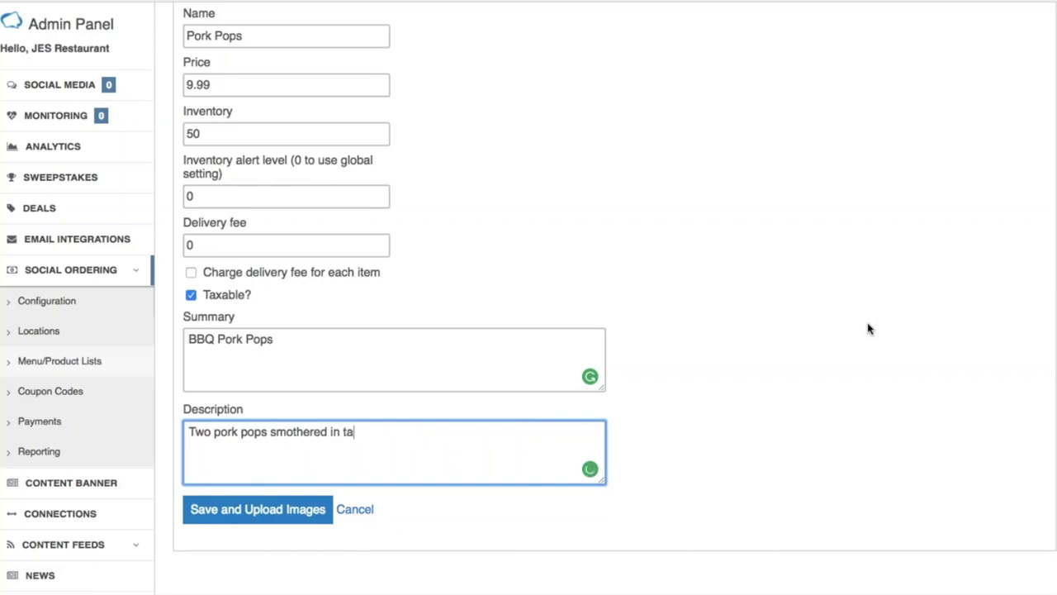
type("ngy BBQ sauce.")
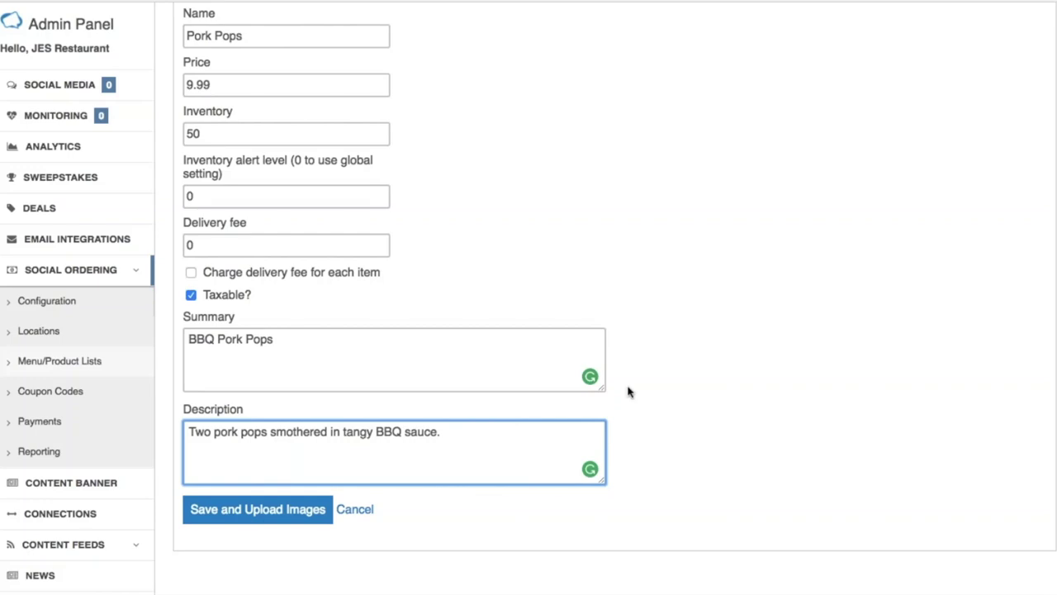
left_click(241, 516)
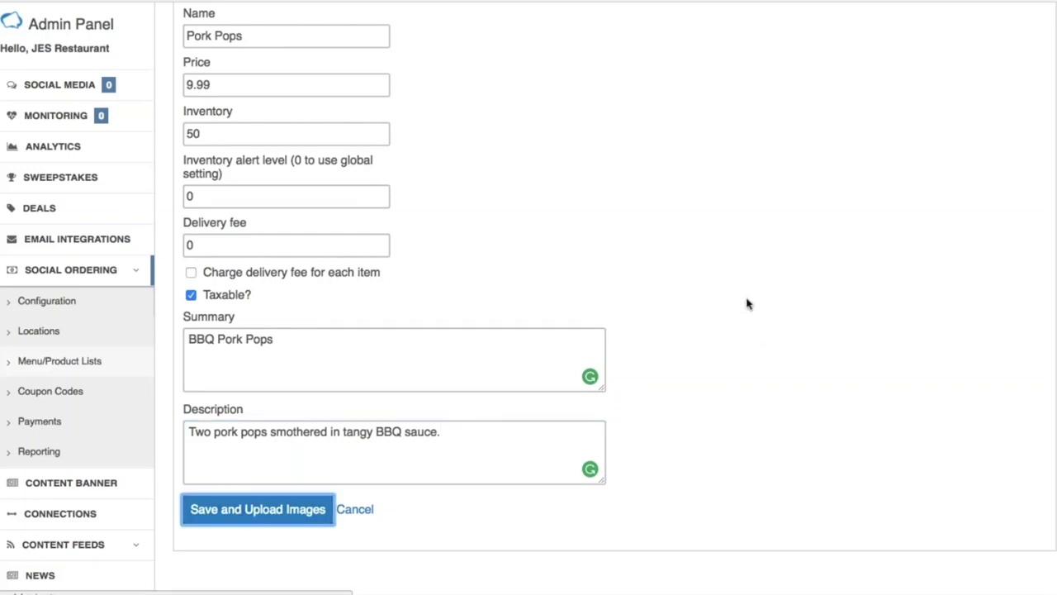
Upload Pork Pop.jpg as the photo for the Pork Pops item
scroll(710, 290, "down", 5)
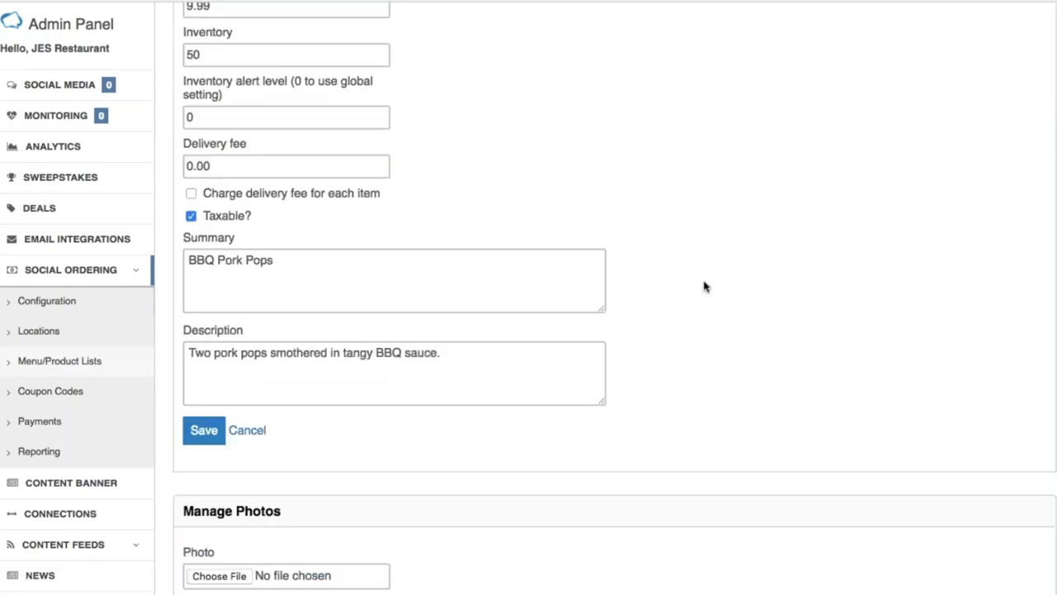
scroll(701, 284, "up", 1)
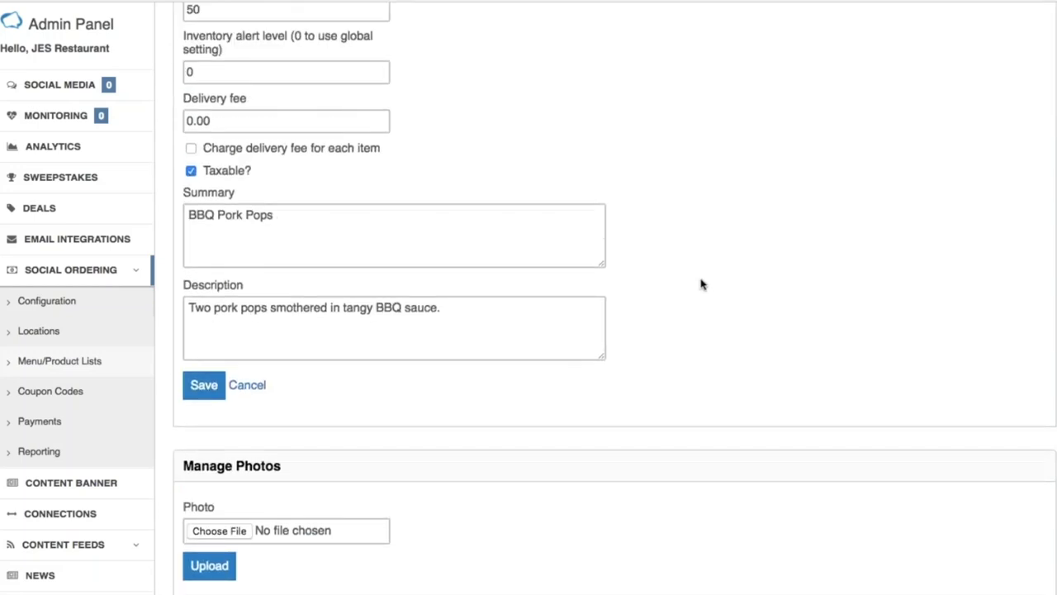
left_click(233, 531)
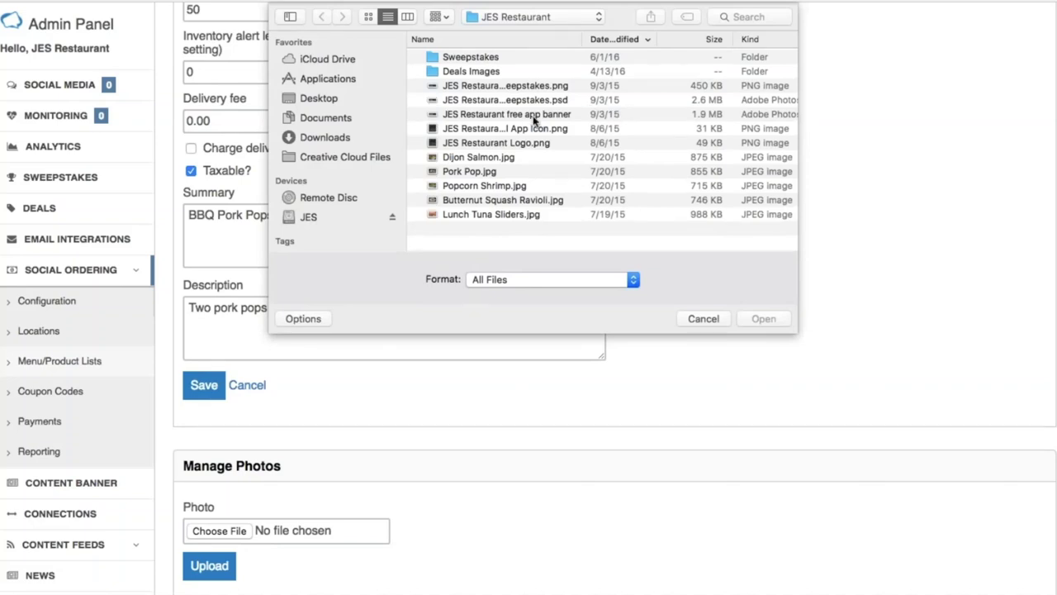
double_click(469, 171)
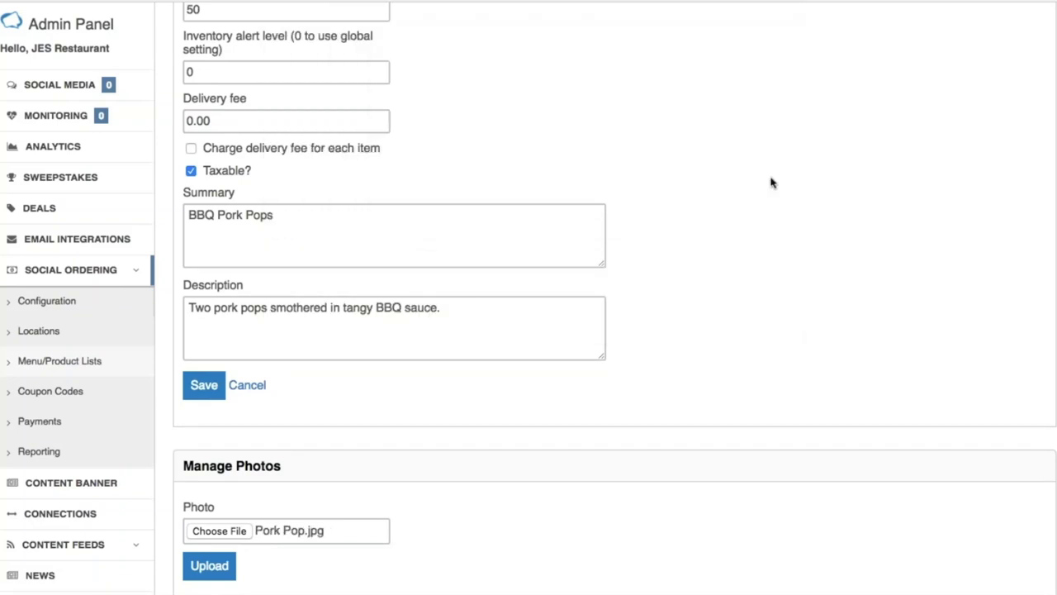
left_click(209, 565)
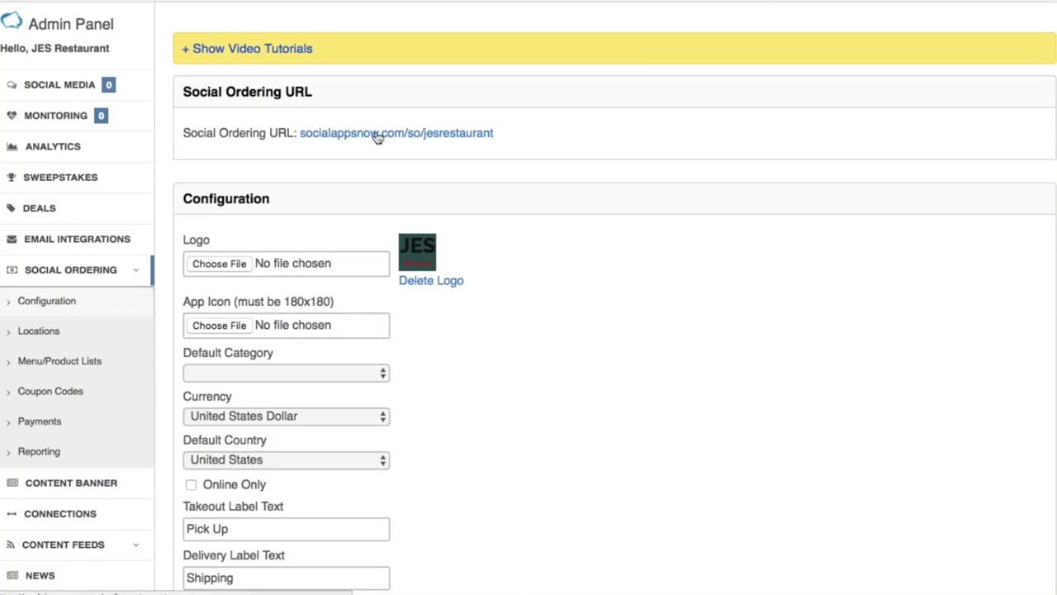
Open the social ordering storefront and examine the Pork Pops summary in Dinner Appetizers and the description on its details page
left_click(378, 135)
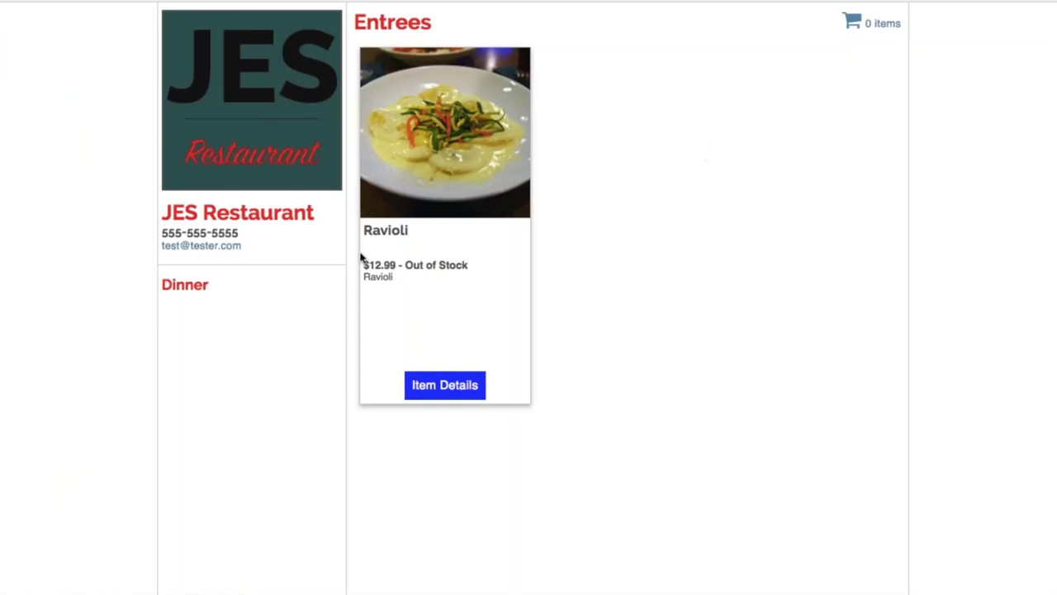
left_click(186, 290)
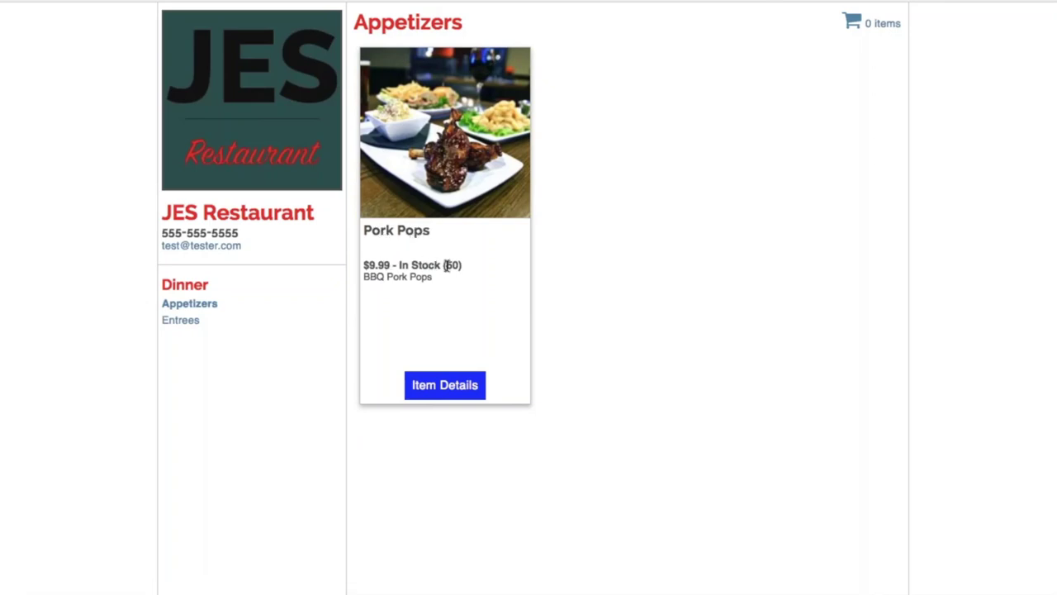
left_click_drag(363, 277, 432, 280)
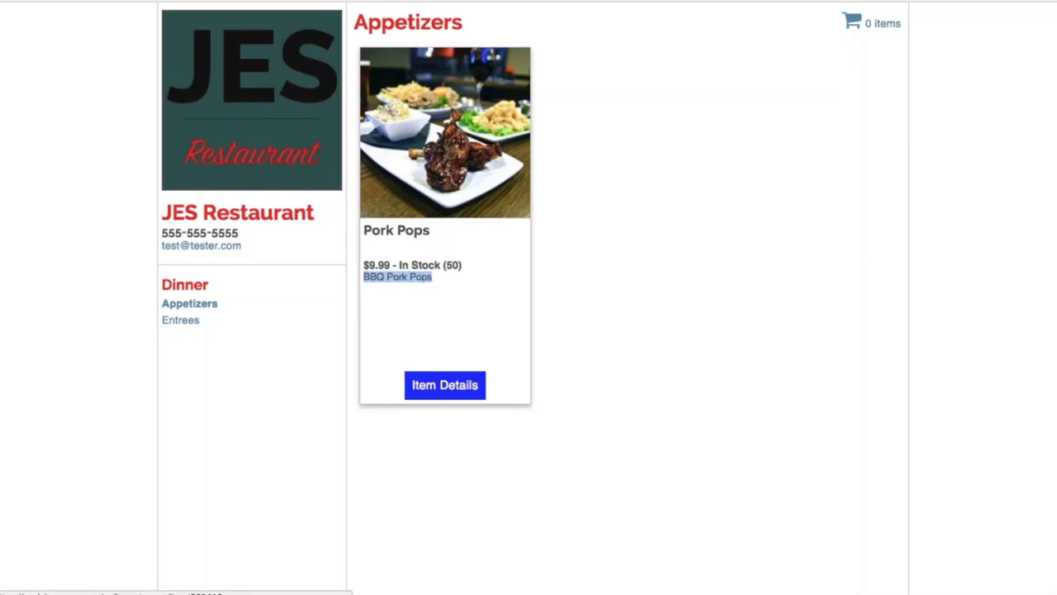
left_click(435, 382)
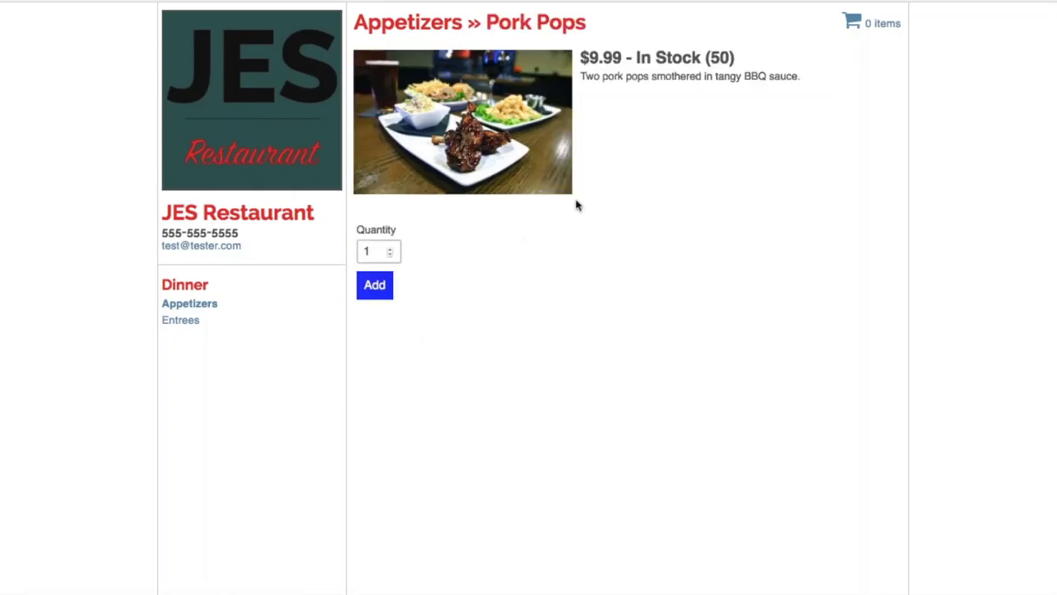
triple_click(673, 82)
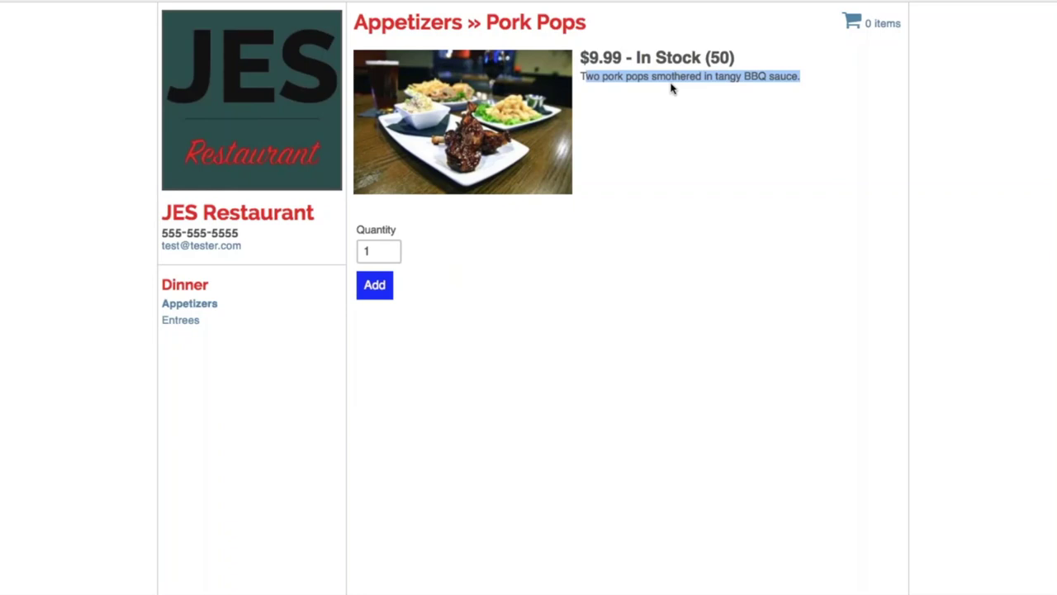
left_click(757, 99)
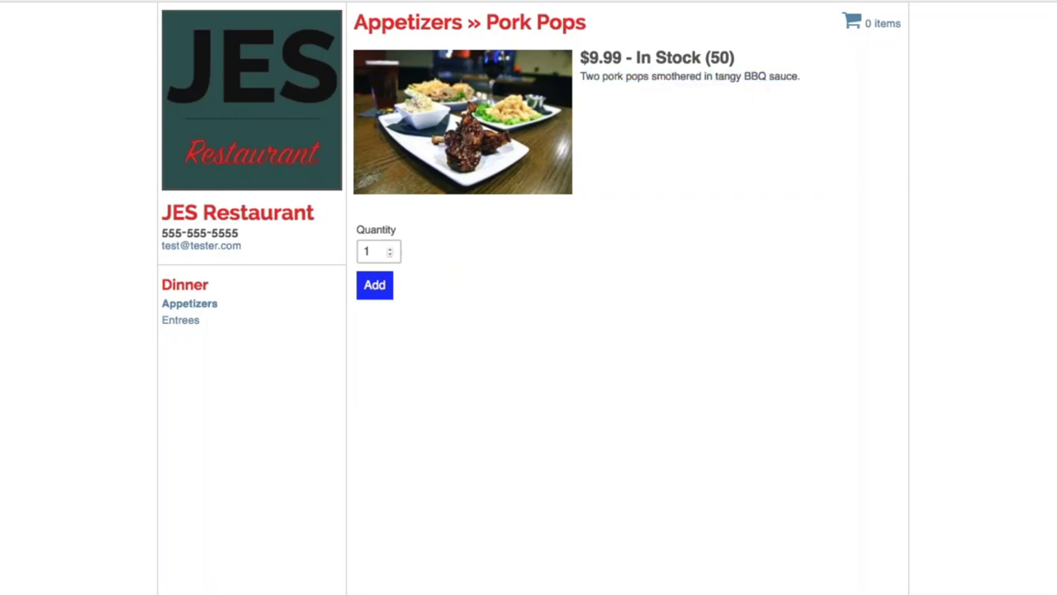
Try raising the Pork Pops order quantity to 3 and return it to 1
left_click(389, 248)
left_click(390, 248)
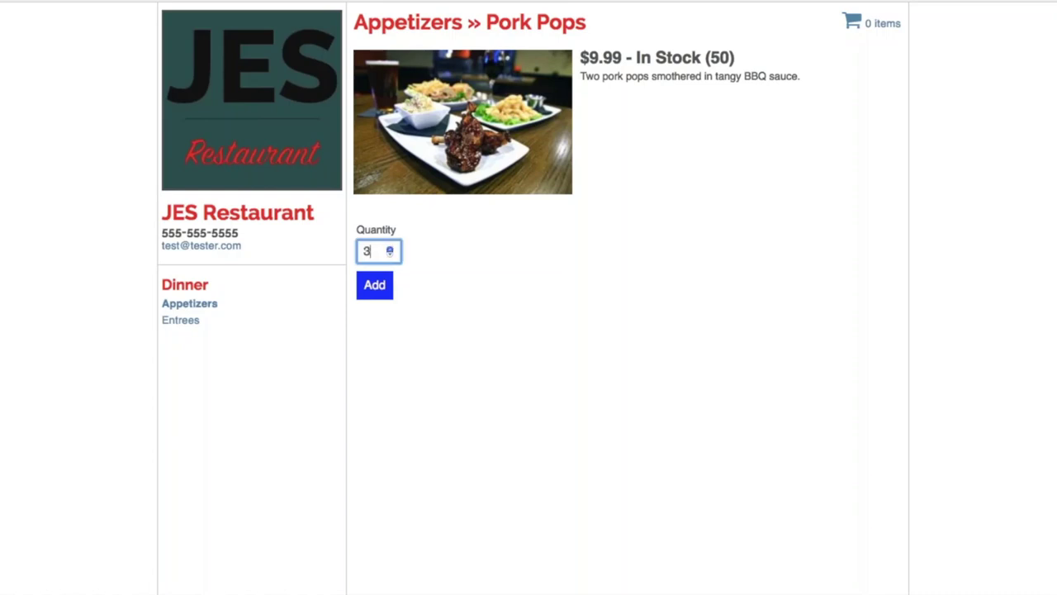
left_click(390, 254)
left_click(390, 255)
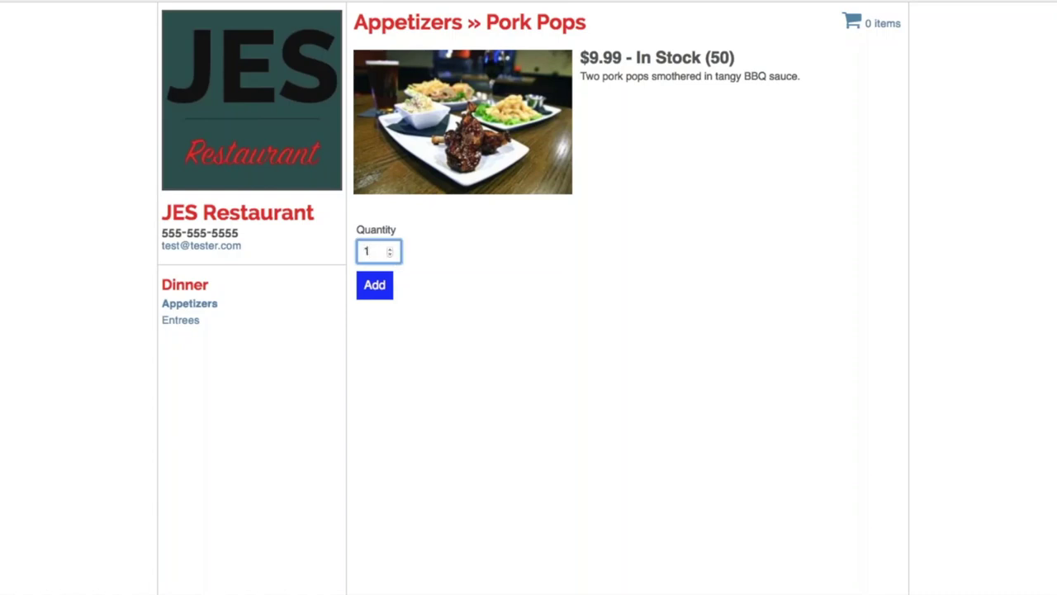
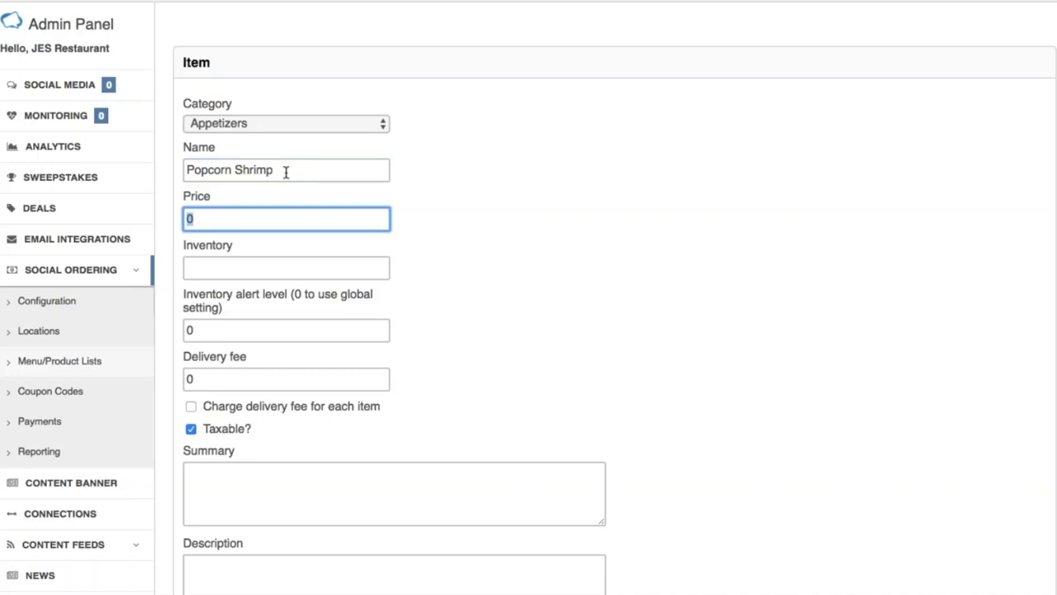
Set the Popcorn Shrimp item's price to 6.99 and enter the summary "Crispy popcorn shrimp."
type("6.99")
key("Tab")
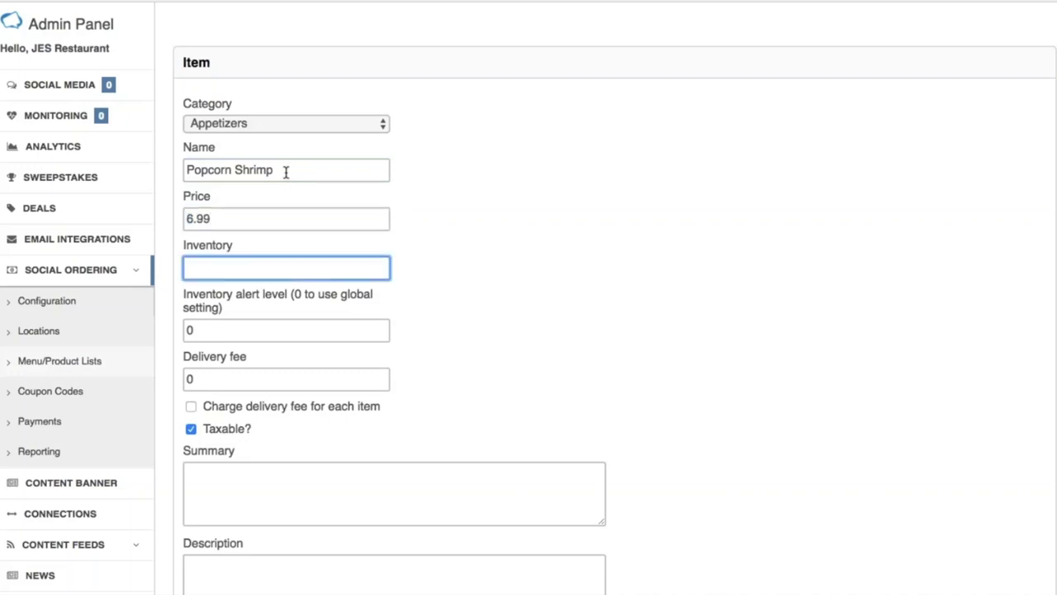
key("Tab")
key("Tab")
key("Tab")
key("Tab")
scroll(607, 217, "down", 1)
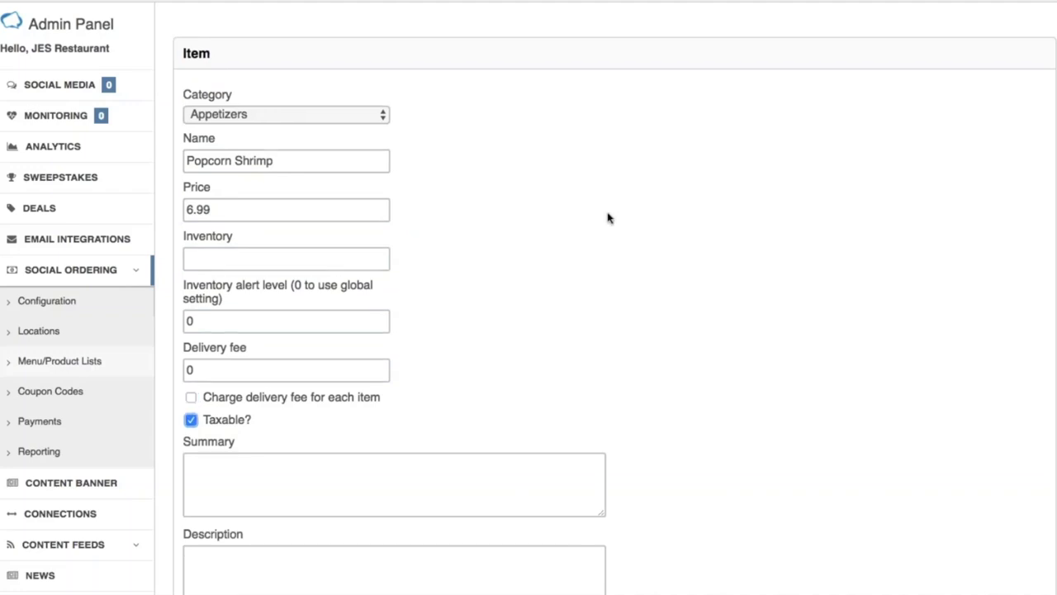
scroll(484, 288, "down", 3)
left_click(333, 349)
type("C")
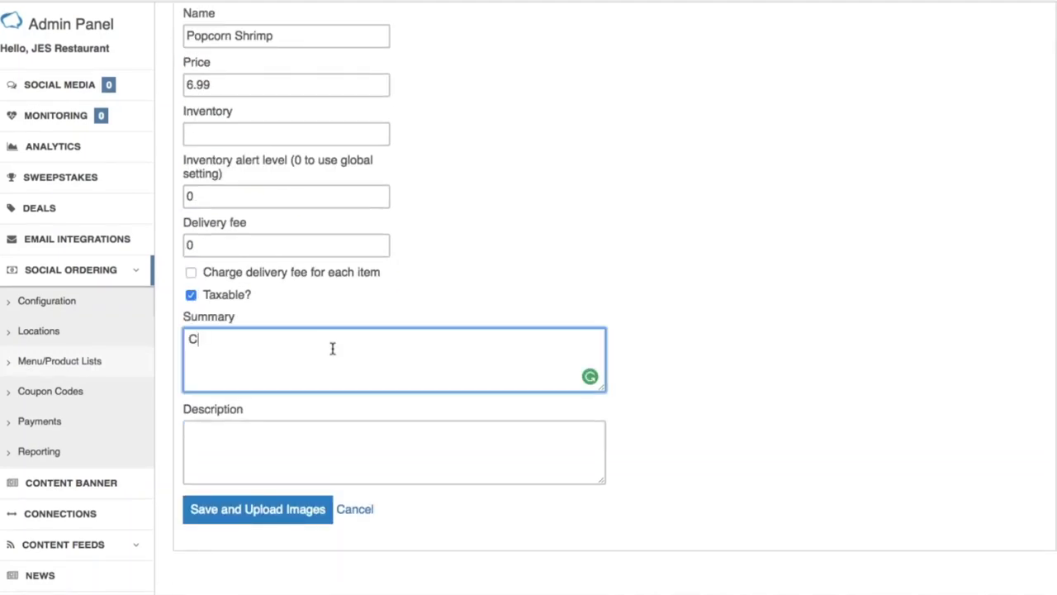
type("rispy popcorn shri")
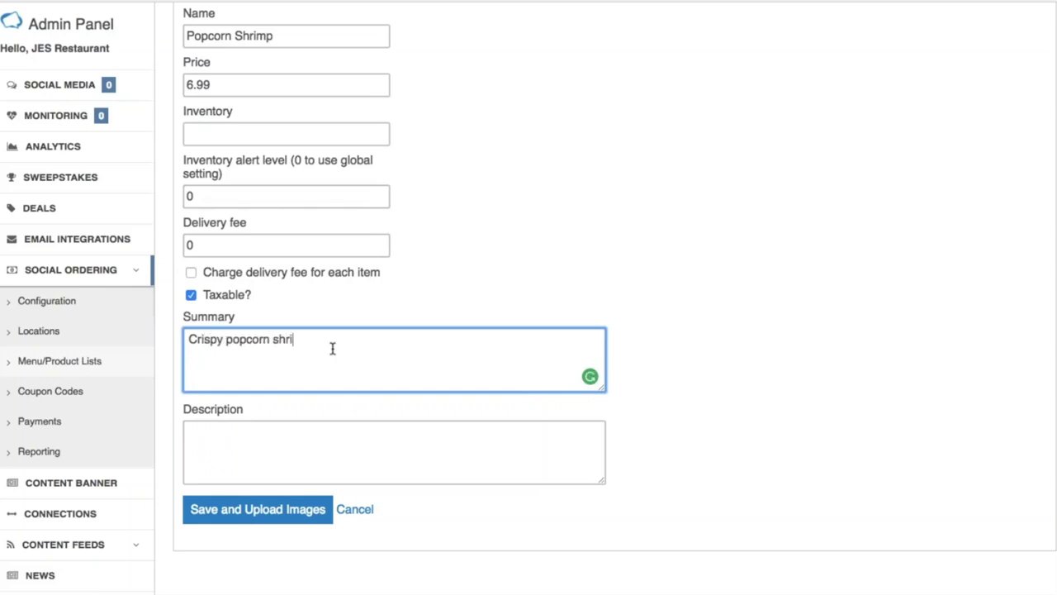
type("mp.")
Enter the description "Basket of popcorn shrimp." and save the item for image upload
key("Tab")
type("B")
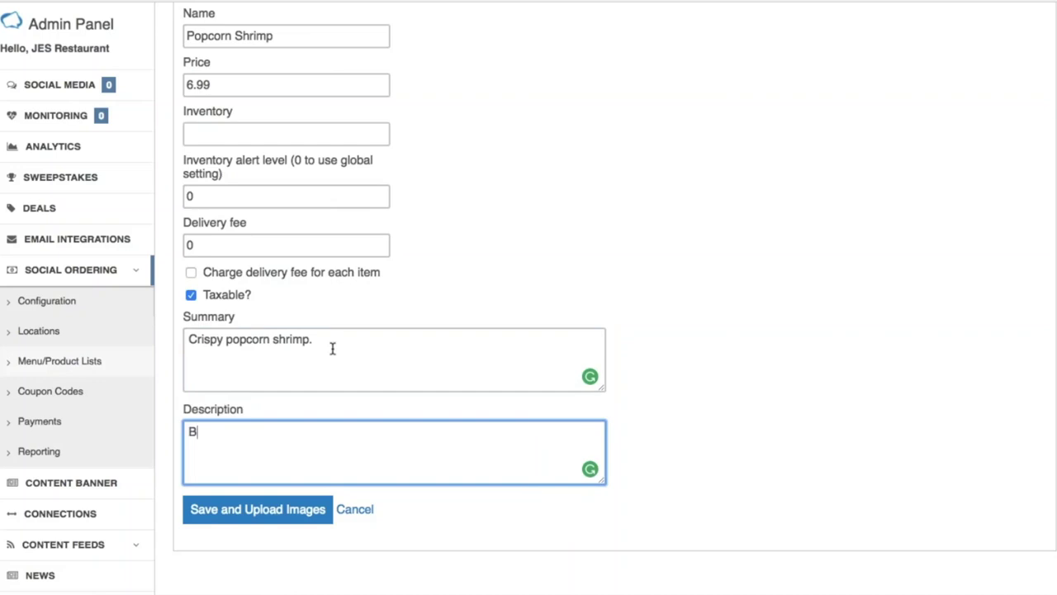
type("asket of popcorn shrimp.")
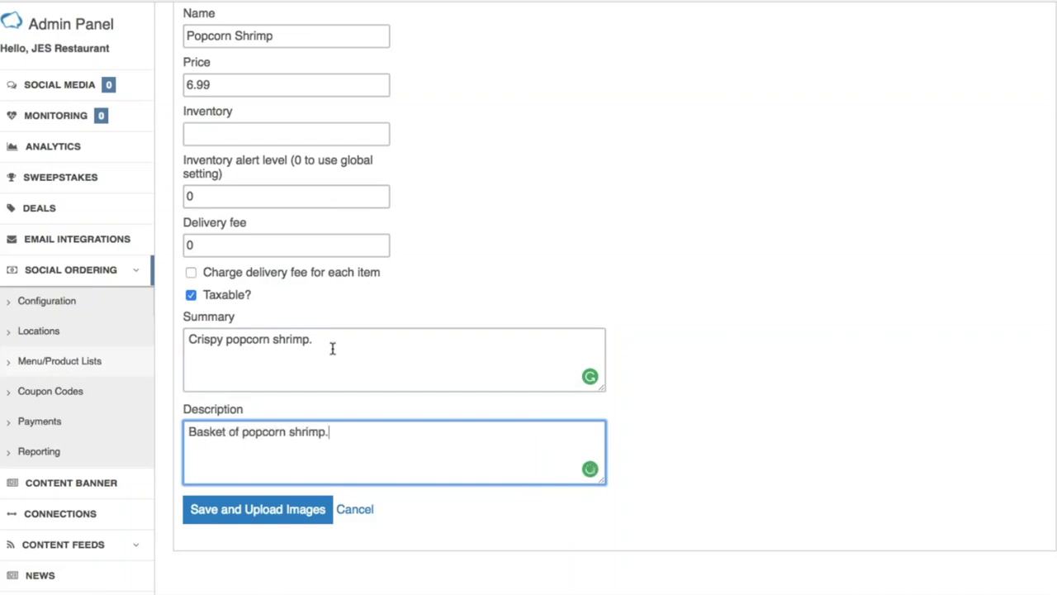
left_click(256, 509)
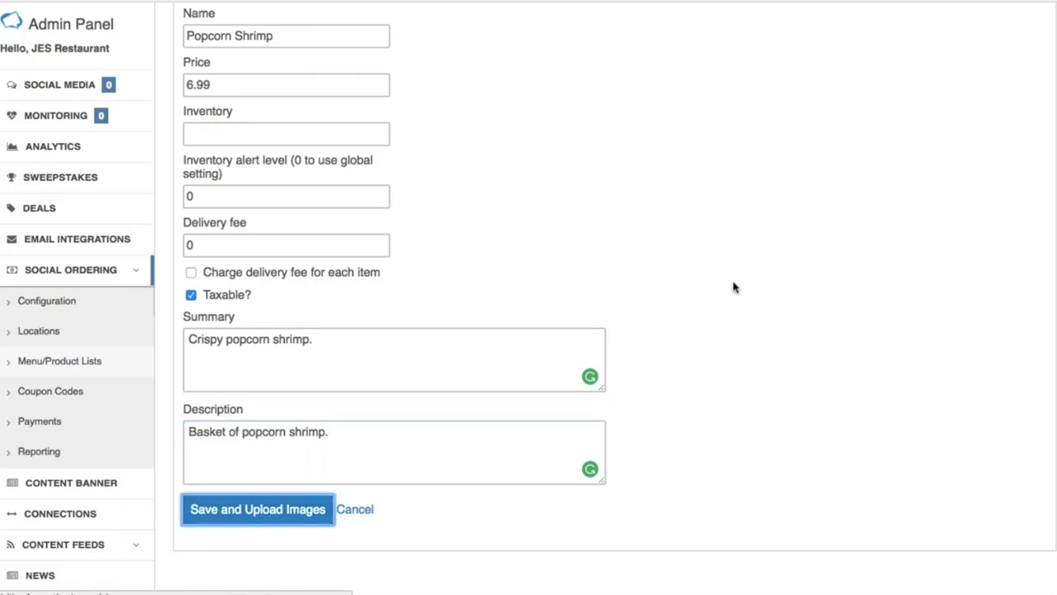
Upload Popcorn Shrimp.jpg as the photo for the Popcorn Shrimp item
scroll(691, 234, "down", 3)
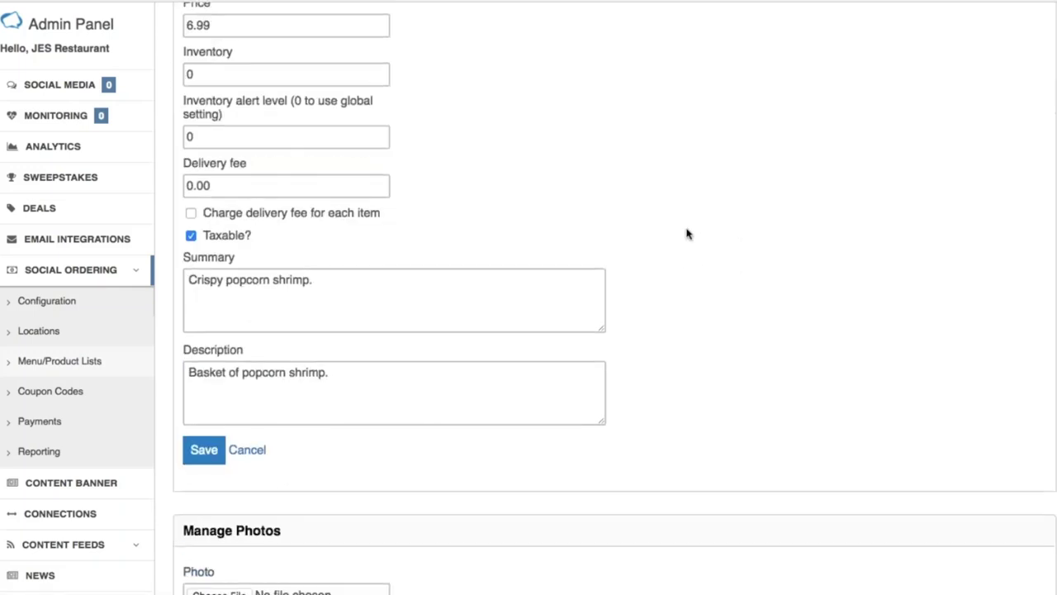
scroll(689, 231, "down", 3)
left_click(219, 478)
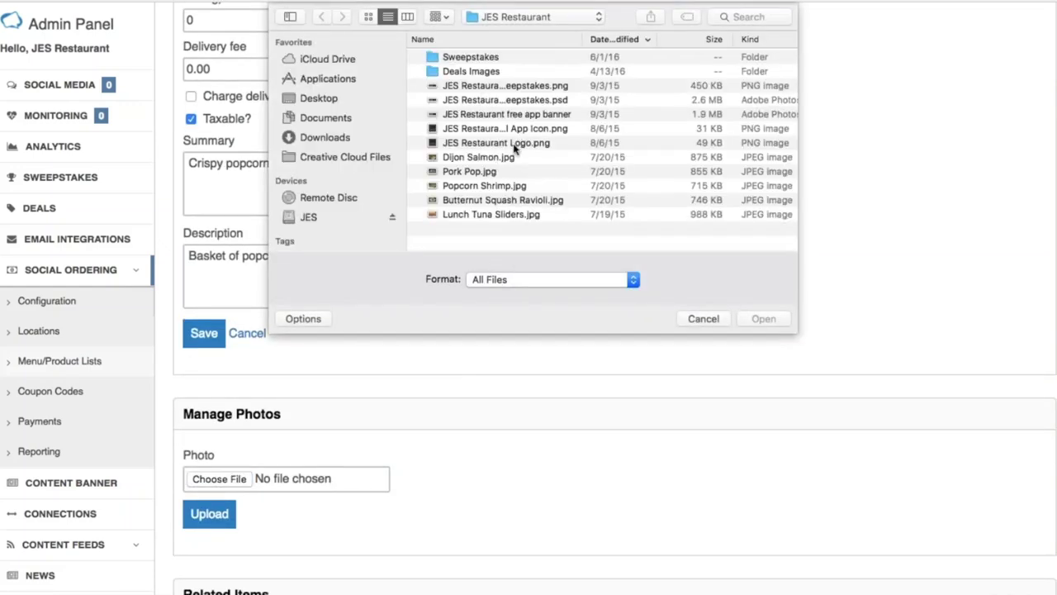
double_click(484, 186)
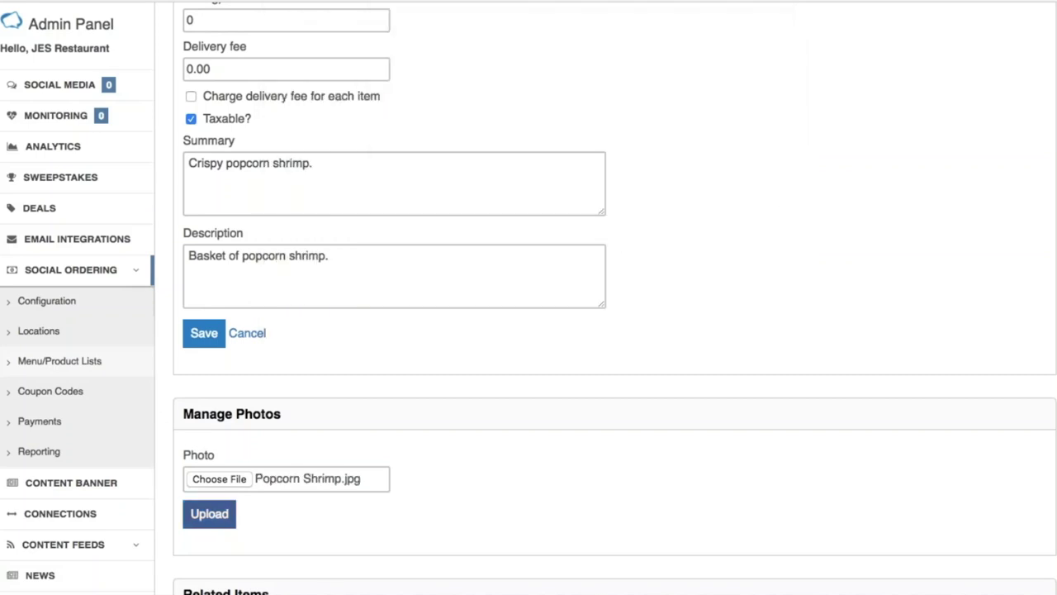
left_click(209, 513)
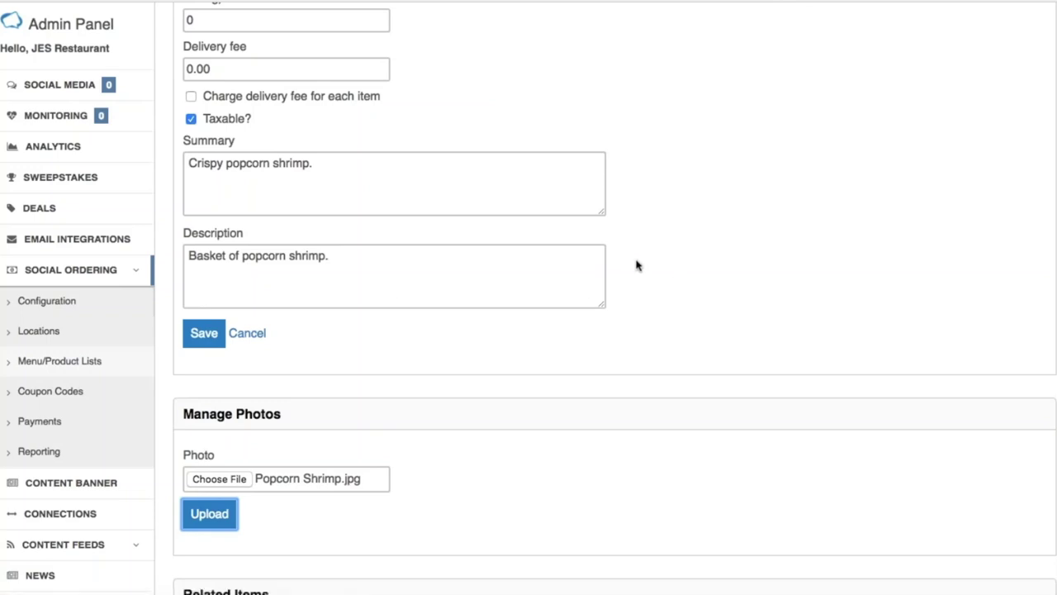
Add Pork Pops as a related item of Popcorn Shrimp
scroll(666, 213, "down", 5)
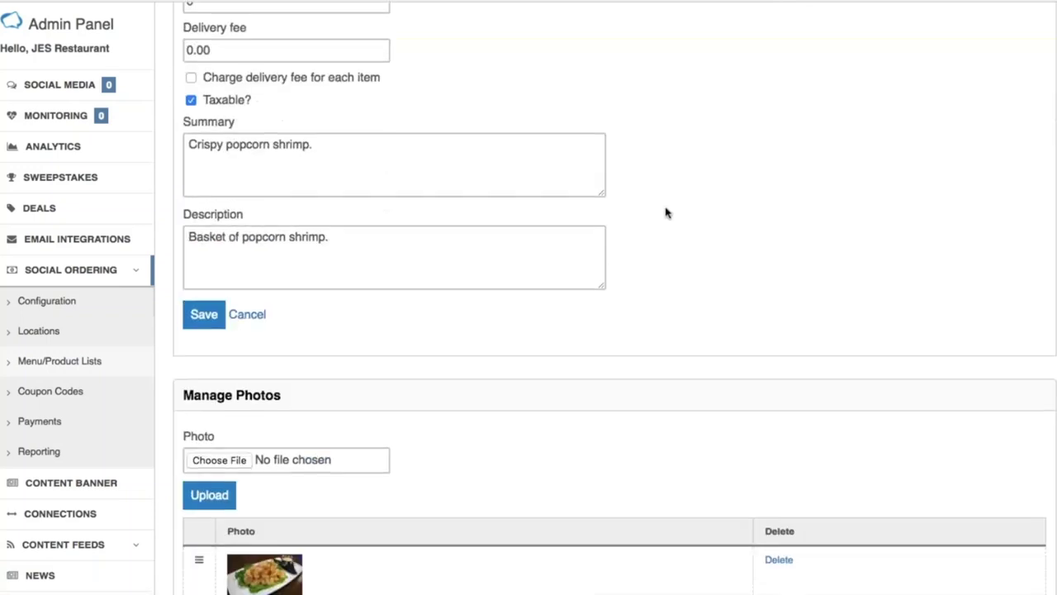
scroll(666, 213, "down", 4)
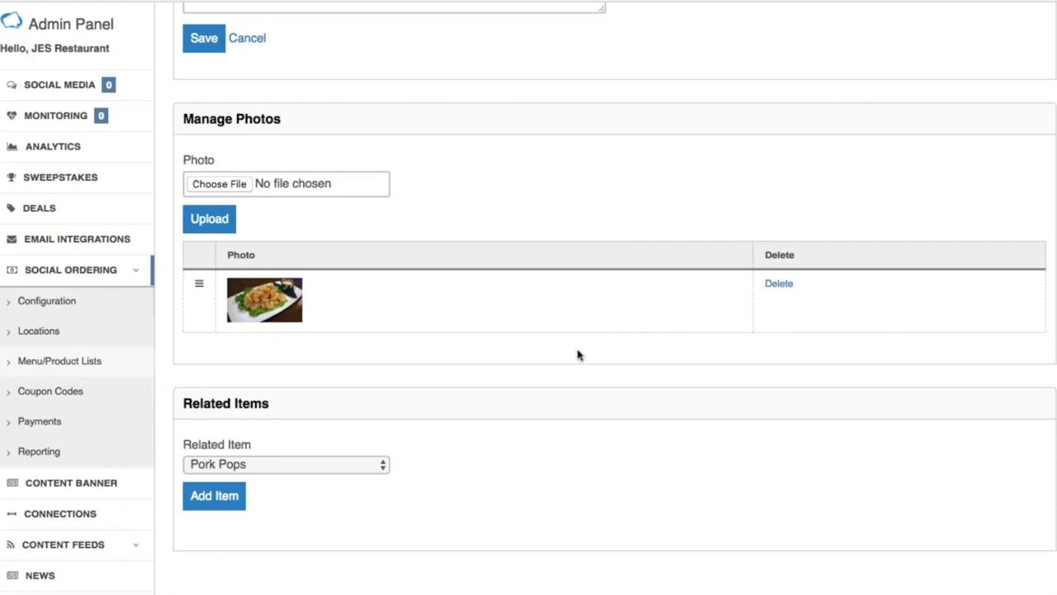
left_click(295, 465)
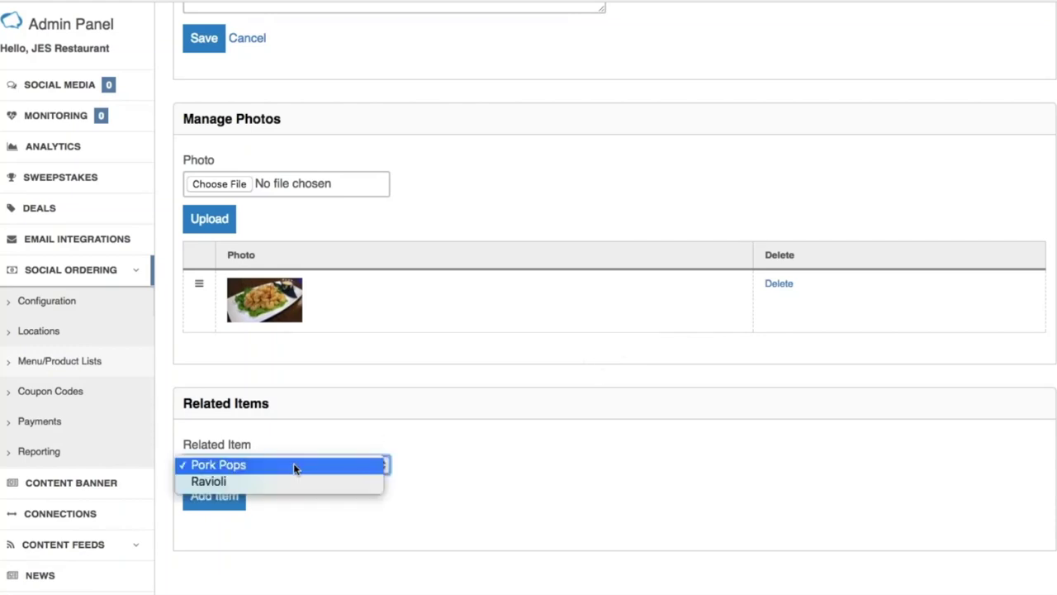
left_click(232, 467)
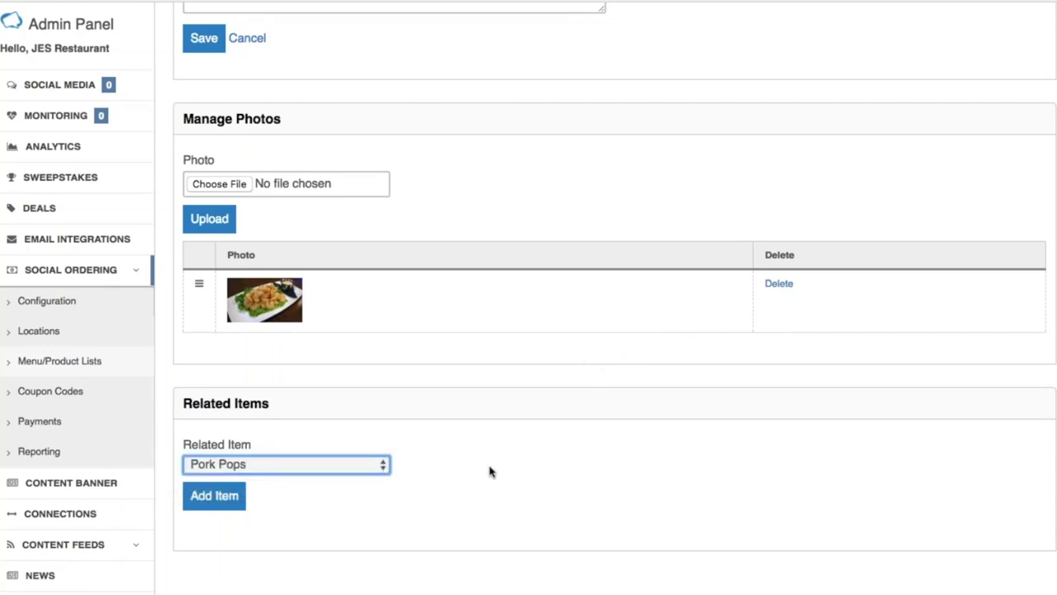
key("Tab")
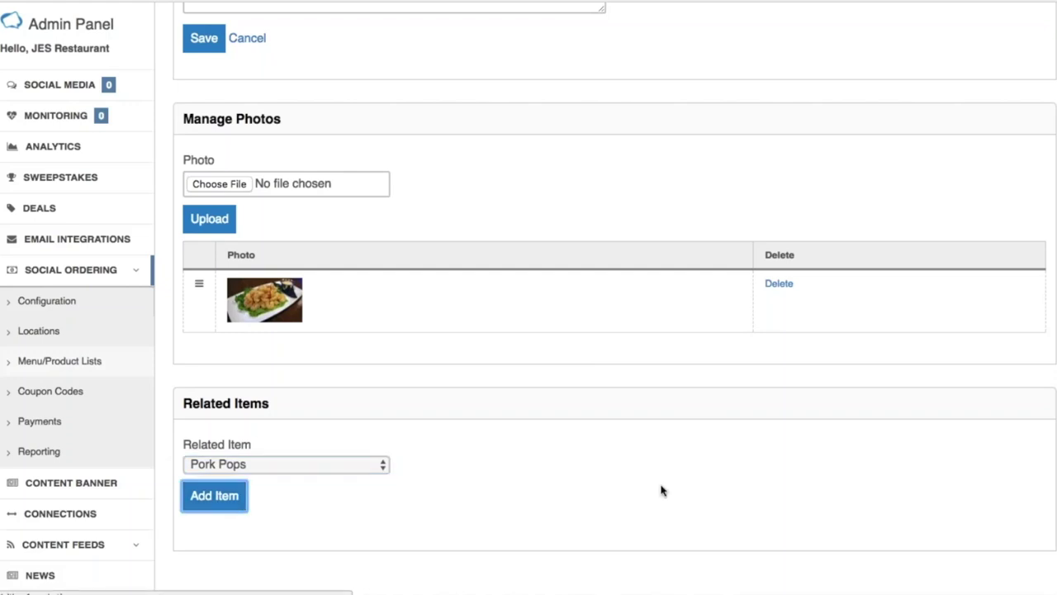
key("Return")
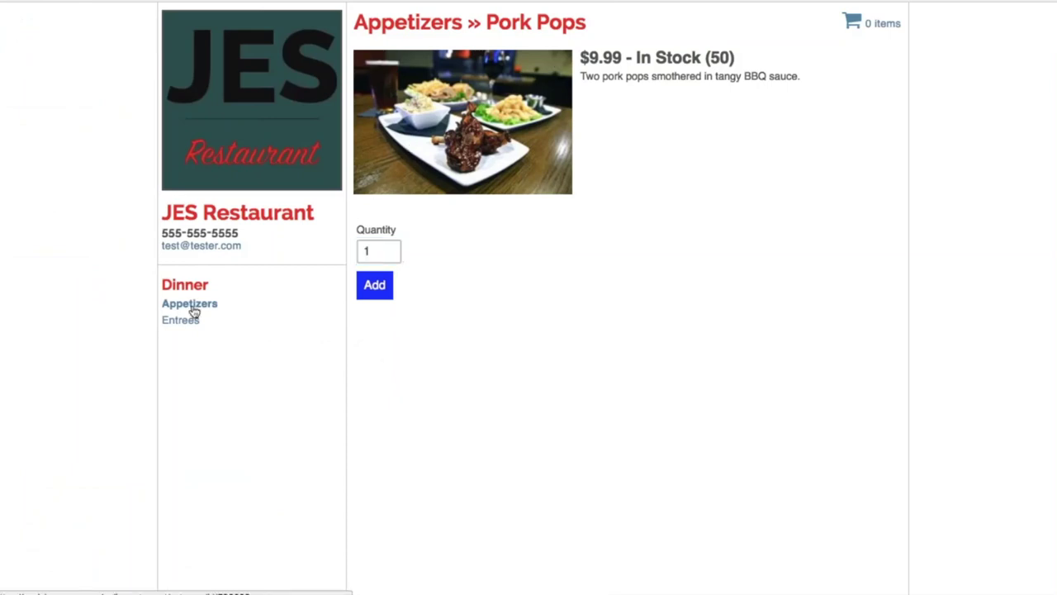
Check the Popcorn Shrimp page and its related Pork Pops item in the storefront, and return to the menu and product lists
key("alt+Left")
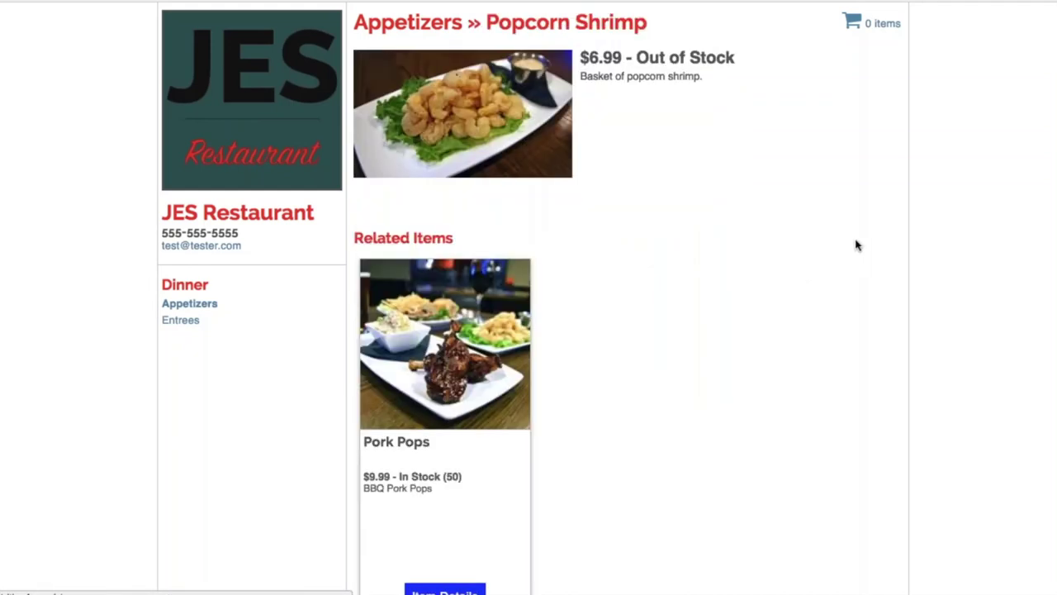
scroll(857, 239, "down", 1)
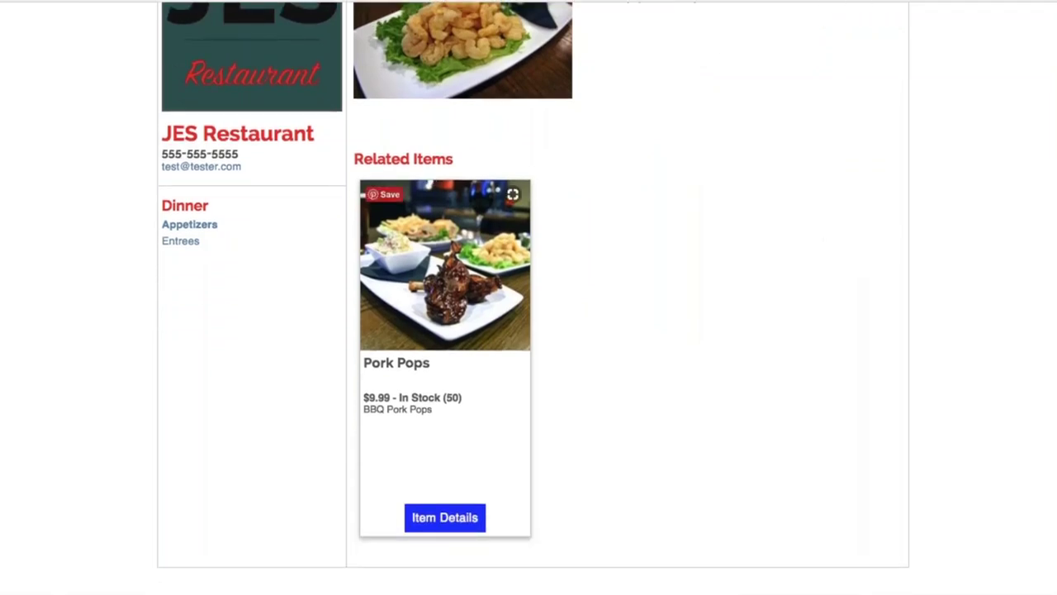
left_click(445, 523)
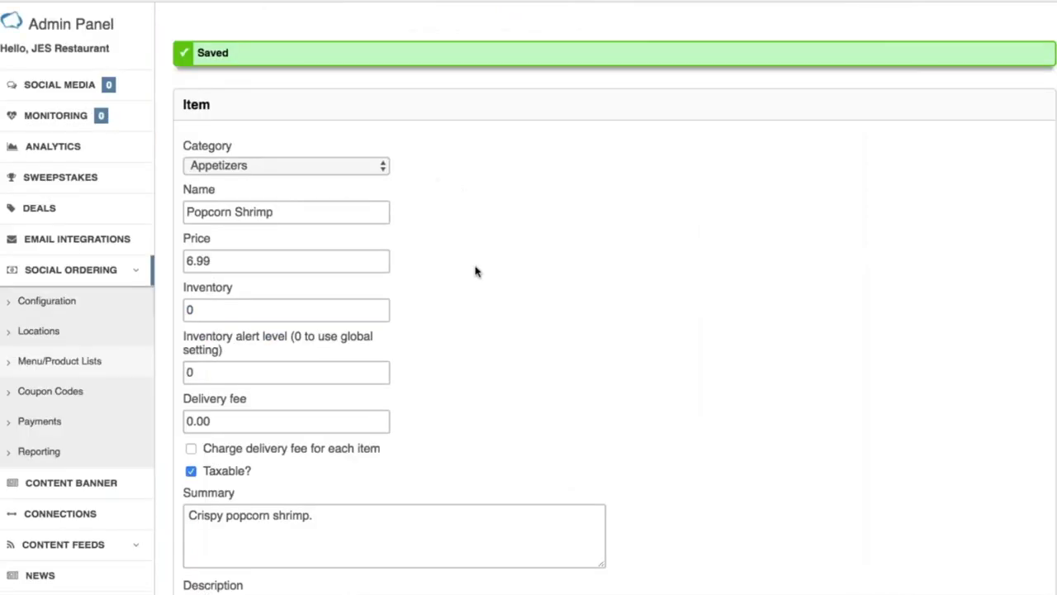
left_click(71, 361)
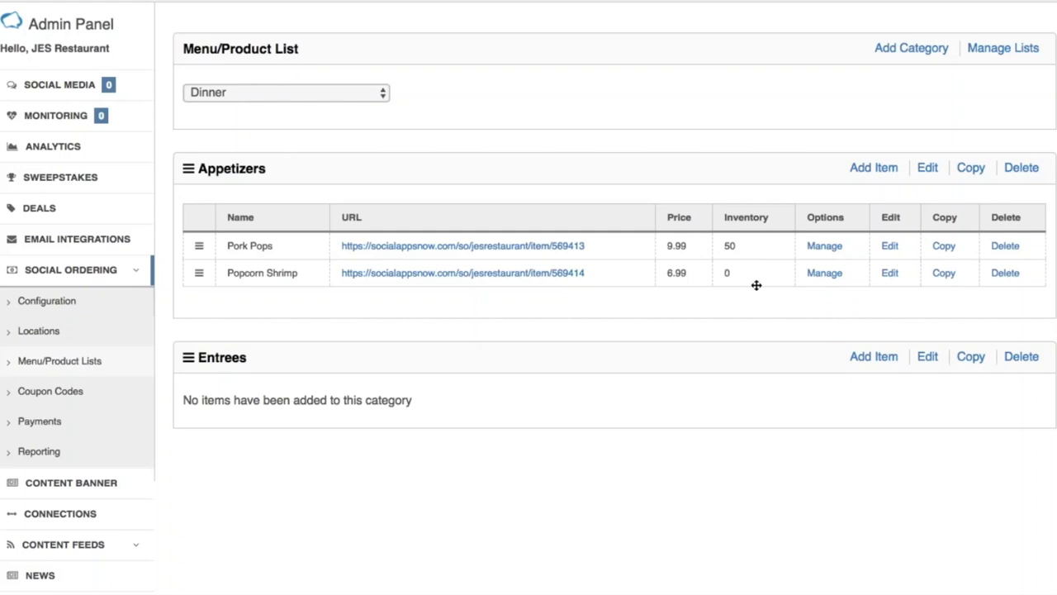
Create an option group named "Add a dipping sauce!" for the Popcorn Shrimp item and save it
left_click(826, 273)
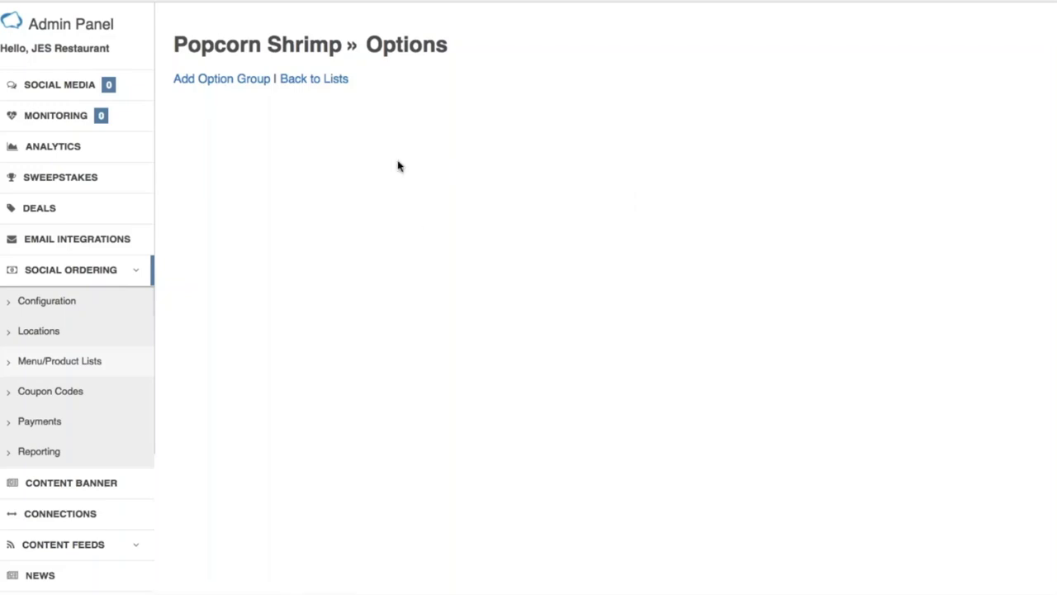
left_click(213, 80)
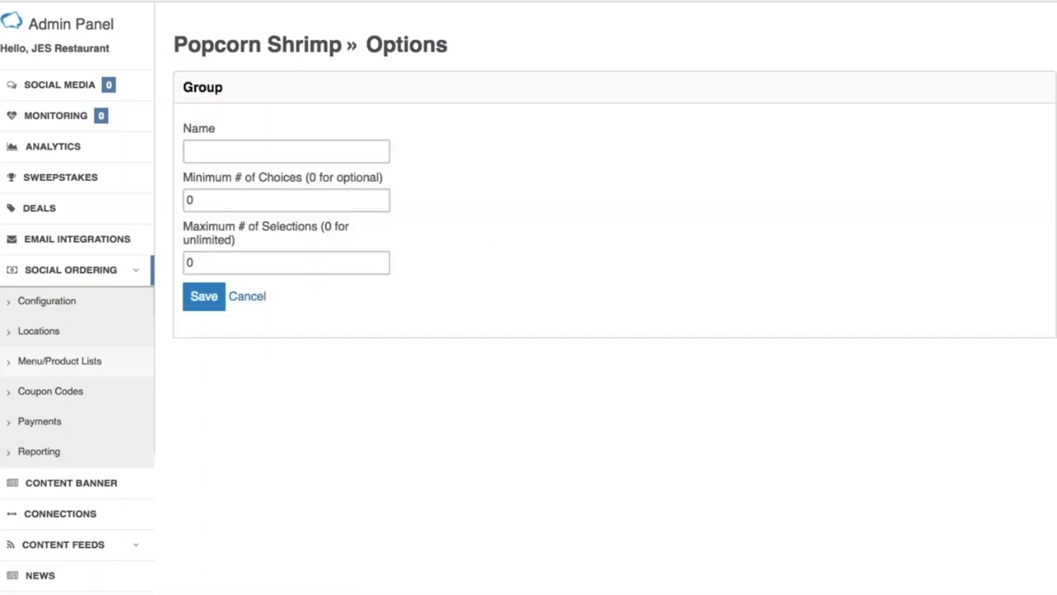
left_click(229, 148)
type("a")
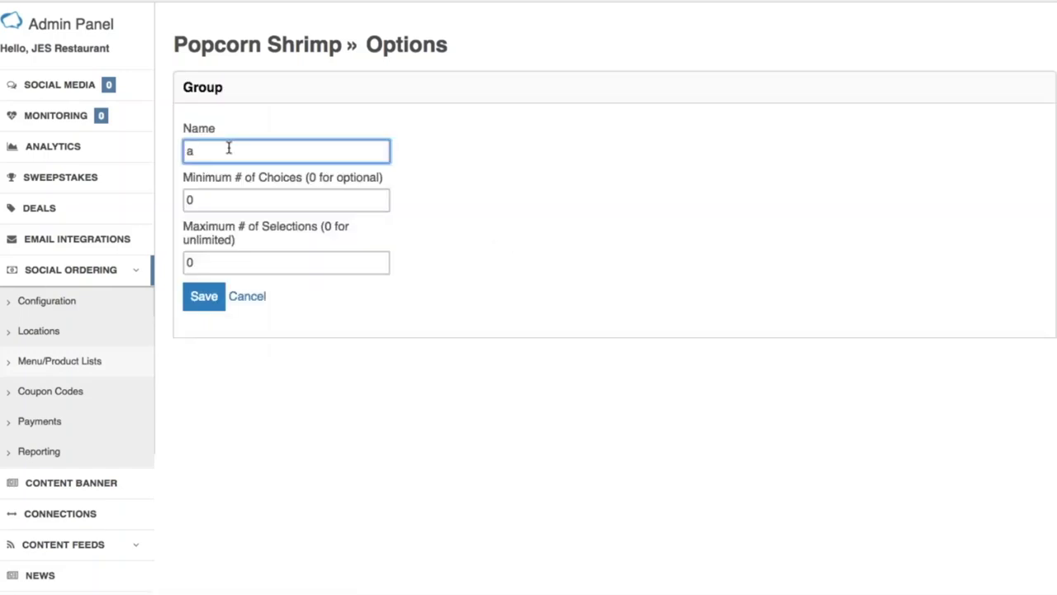
key("BackSpace")
type("Add a dipping sauce")
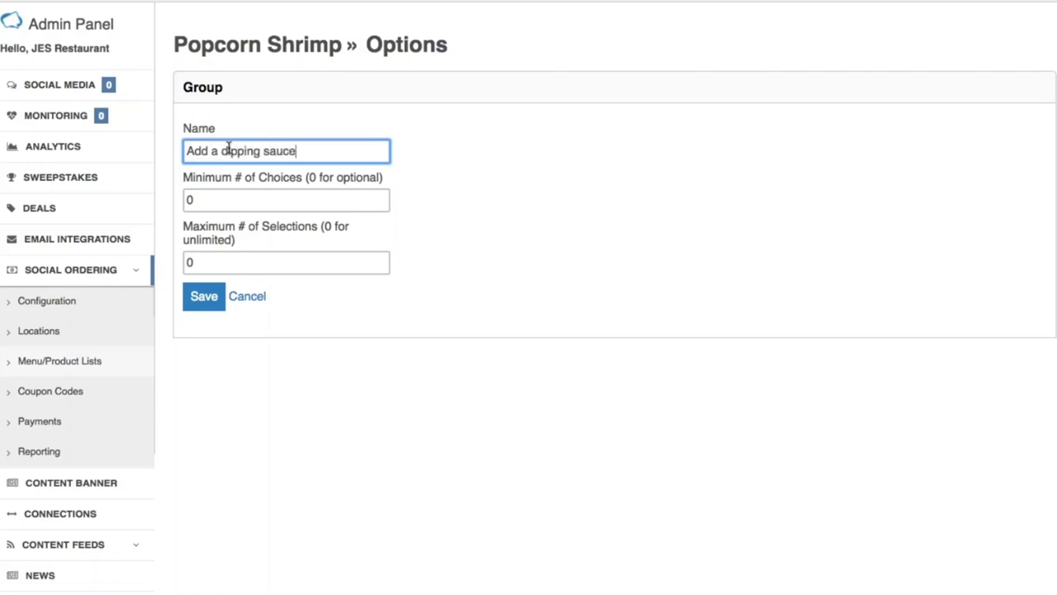
type("!")
left_click(204, 296)
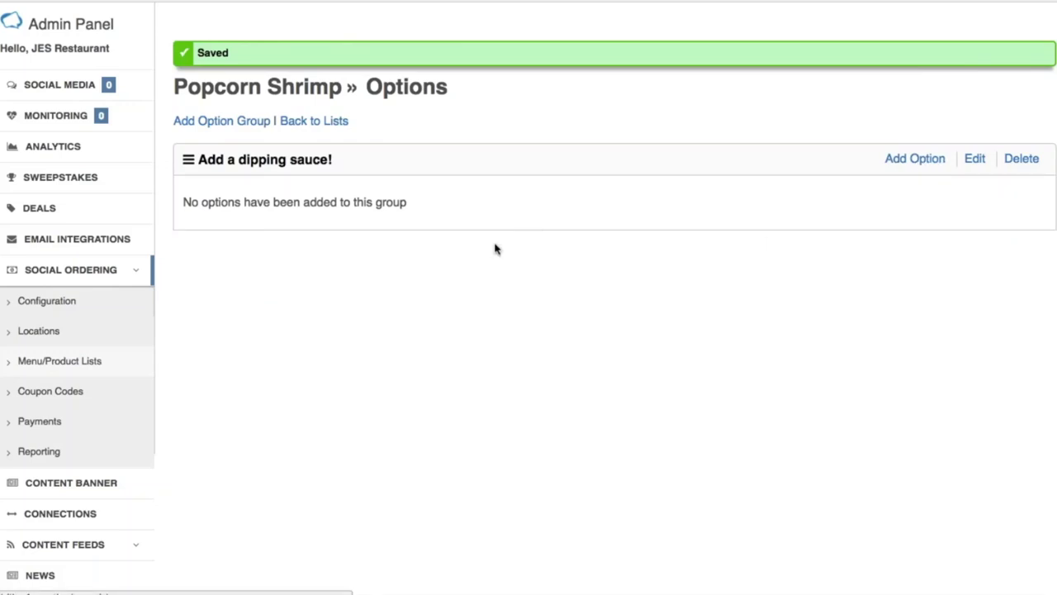
Add a Ranch option with a price adjustment of 0.50 to the dipping sauce group
key("Tab")
type("Ran")
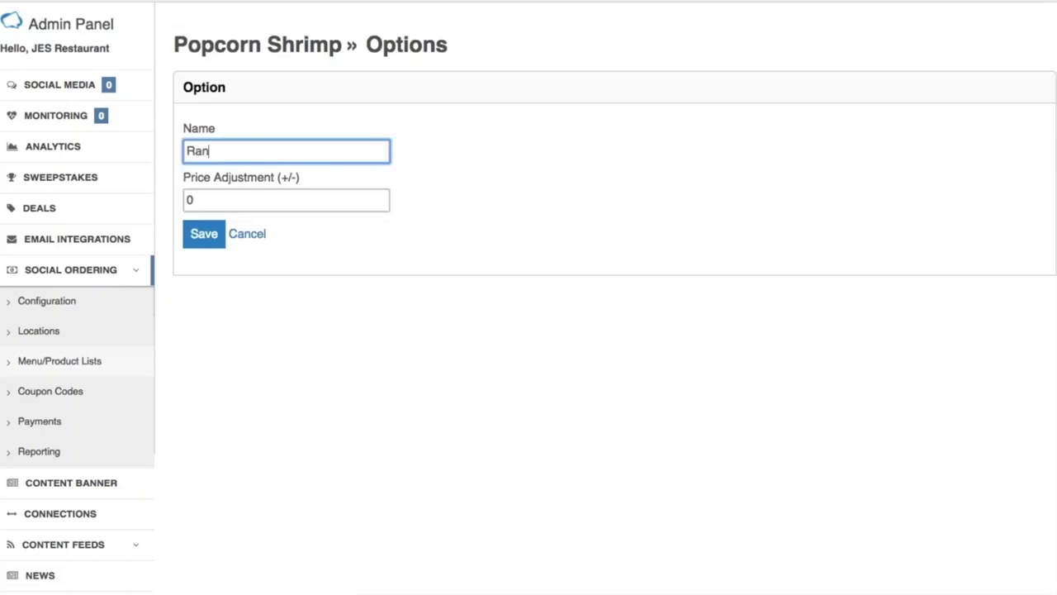
type("ch")
key("Tab")
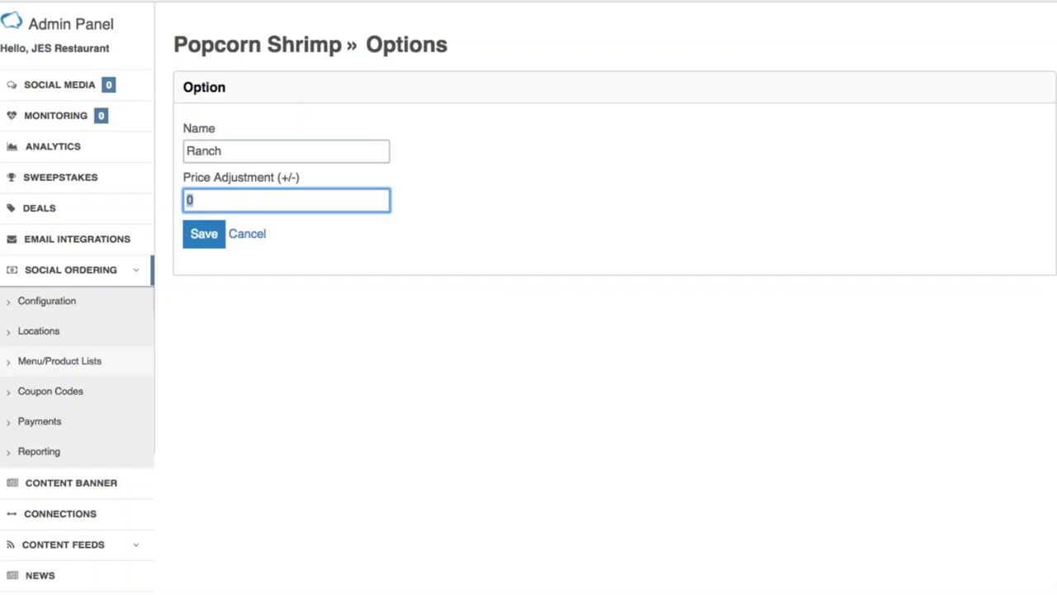
type("0.50")
left_click(201, 238)
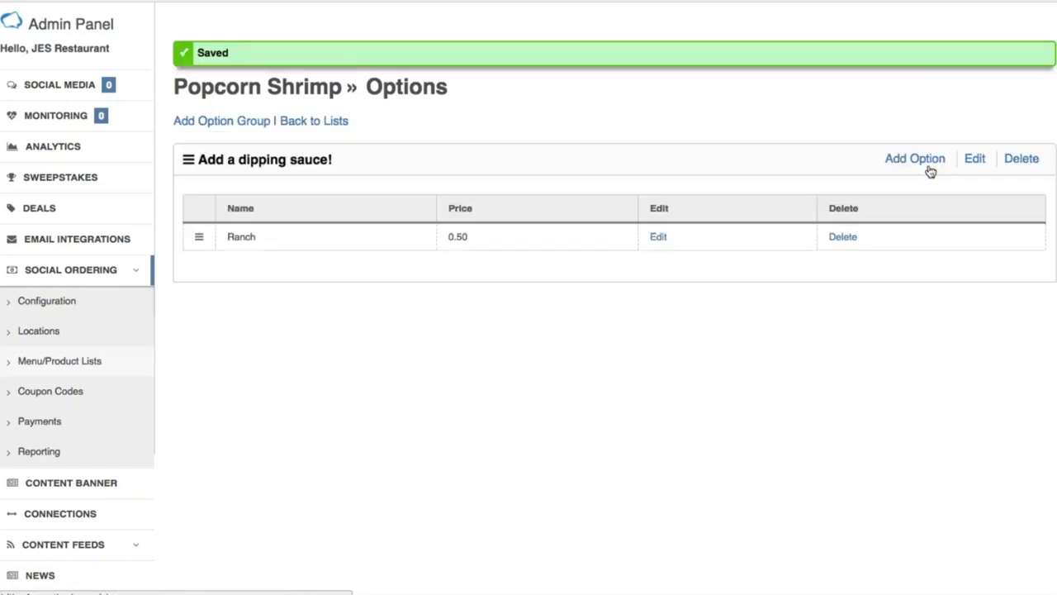
Add a Marinara option with a price adjustment of 0.50 to the dipping sauce group
left_click(928, 166)
left_click(347, 152)
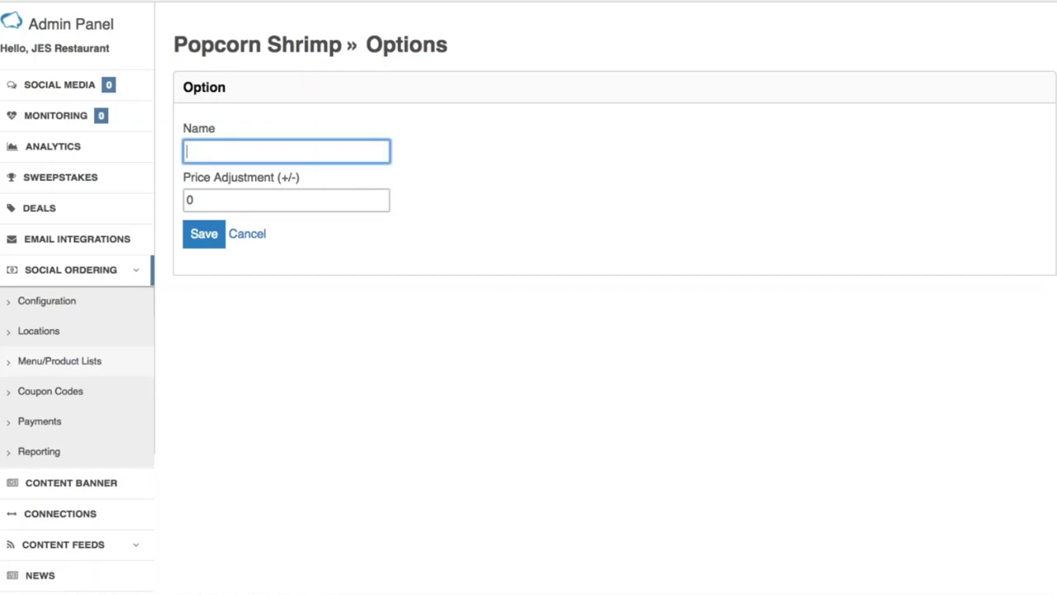
type("Marinara")
key("Tab")
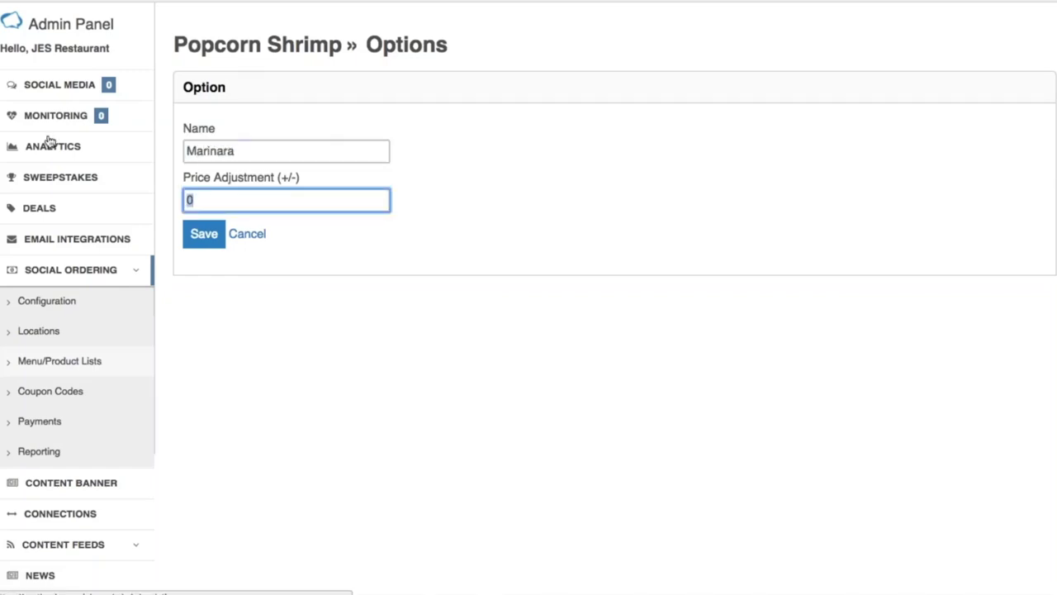
type("0.50")
key("Tab")
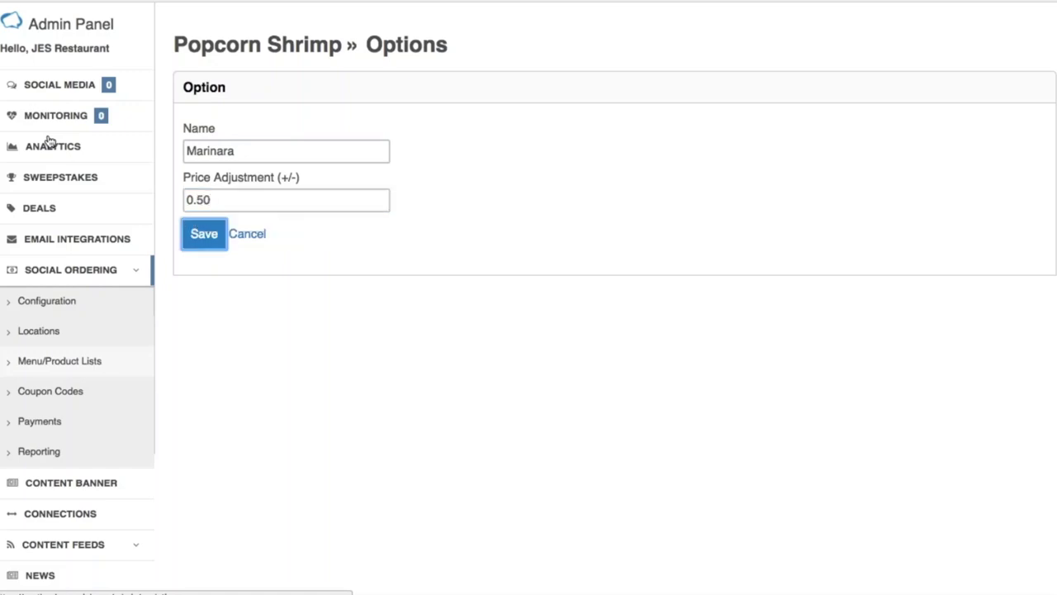
left_click(202, 236)
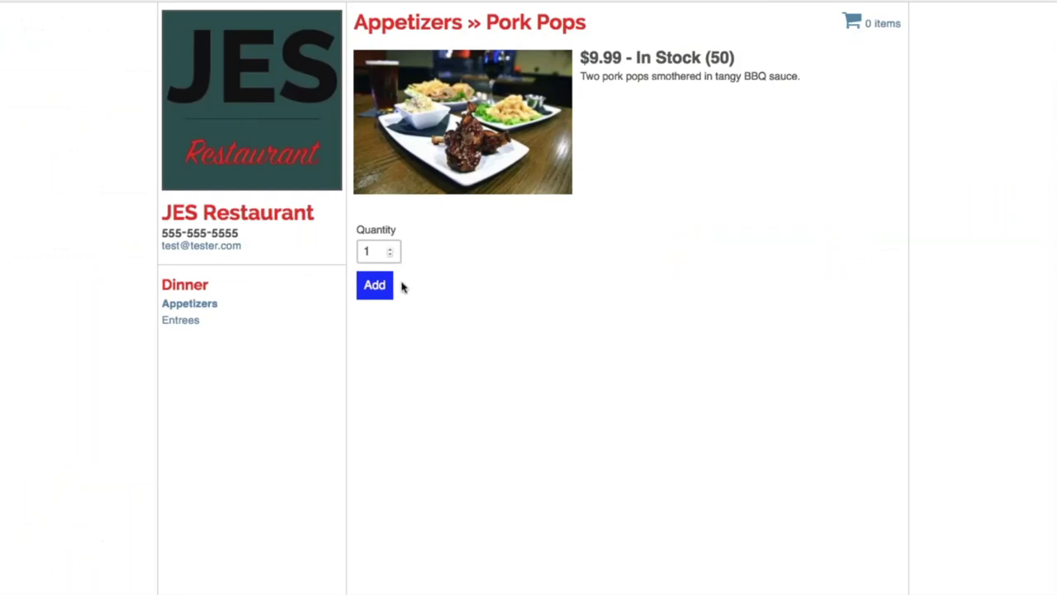
Check the Popcorn Shrimp page under Appetizers in the storefront for the dipping sauce options
left_click(208, 304)
left_click(632, 386)
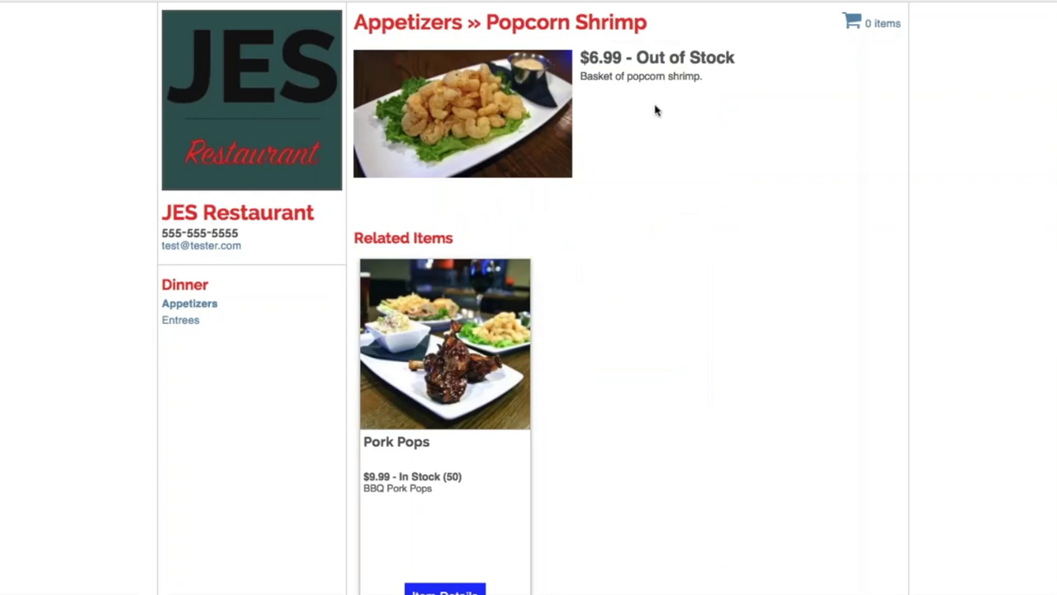
scroll(726, 132, "down", 1)
scroll(726, 133, "up", 2)
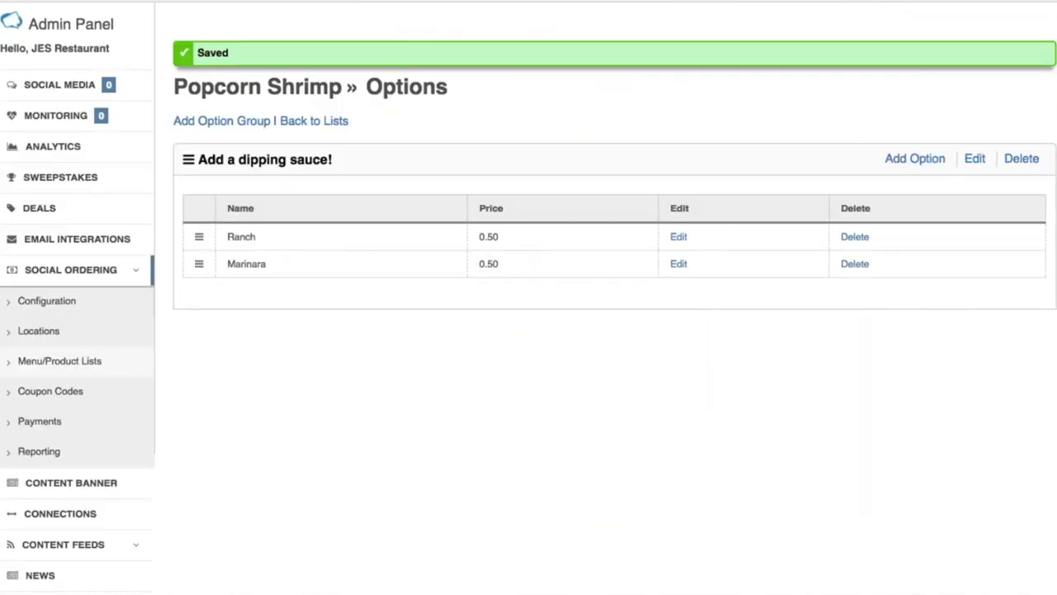
Set the Popcorn Shrimp item's inventory to 30 in the Dinner list and save the item
left_click(80, 364)
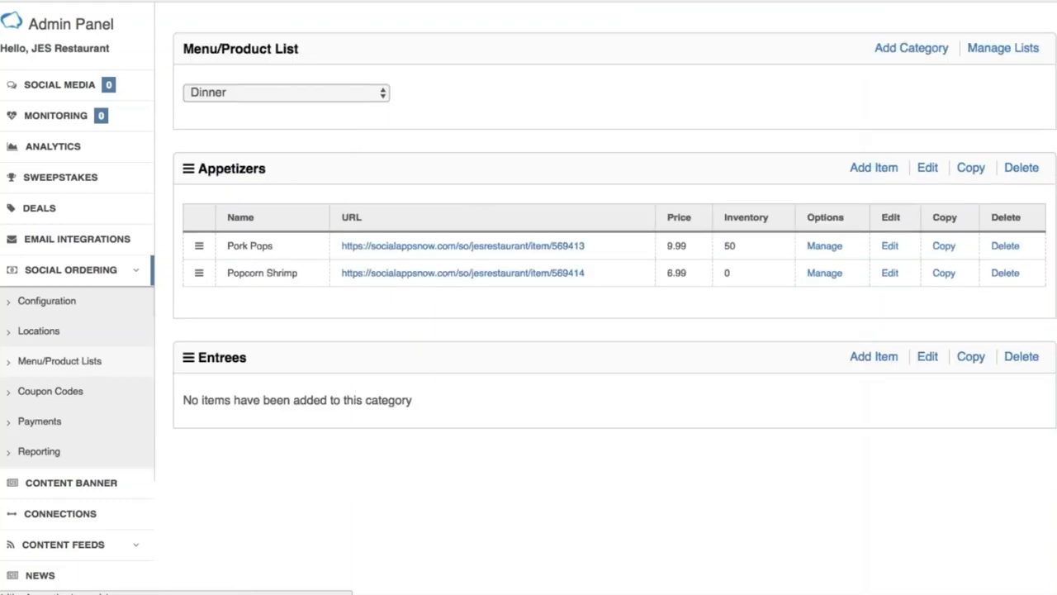
left_click(889, 273)
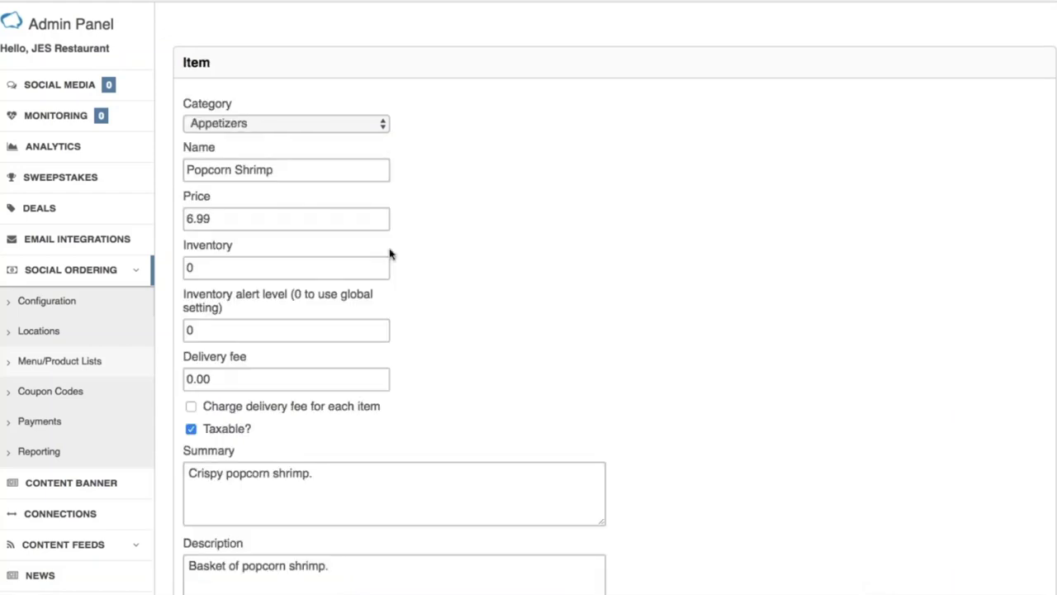
left_click(371, 267)
double_click(371, 268)
type("30")
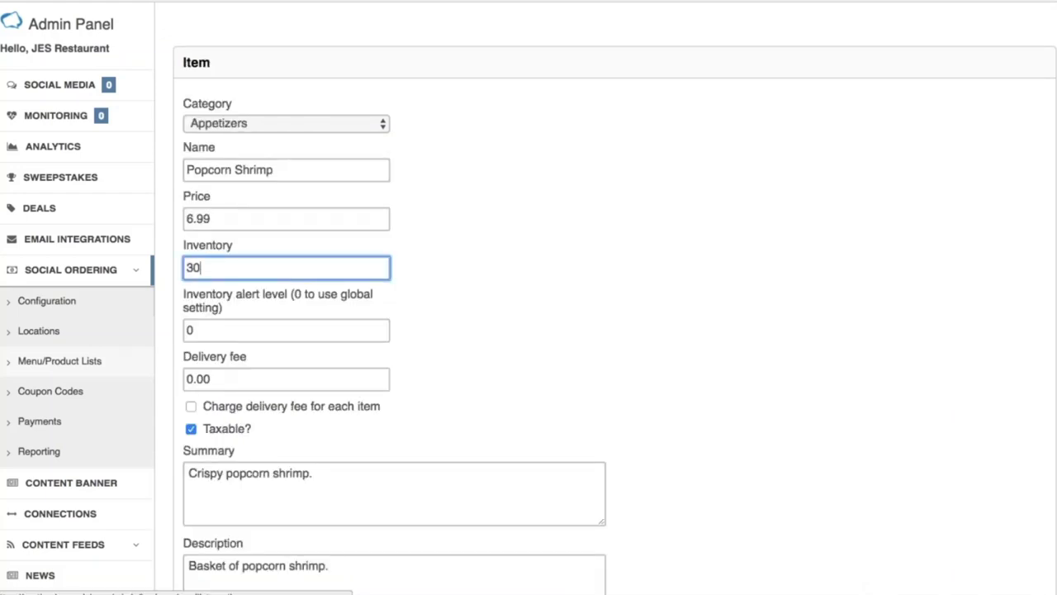
scroll(364, 235, "down", 6)
left_click(201, 361)
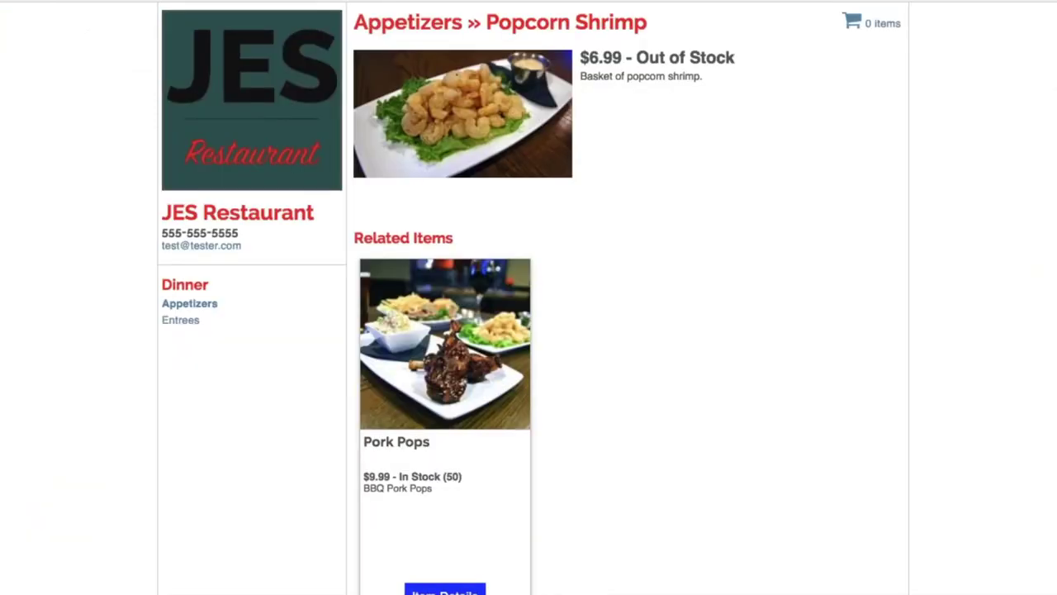
Reload the Popcorn Shrimp storefront page and add a quantity of 2 with Ranch and Marinara to the cart
key("super+r")
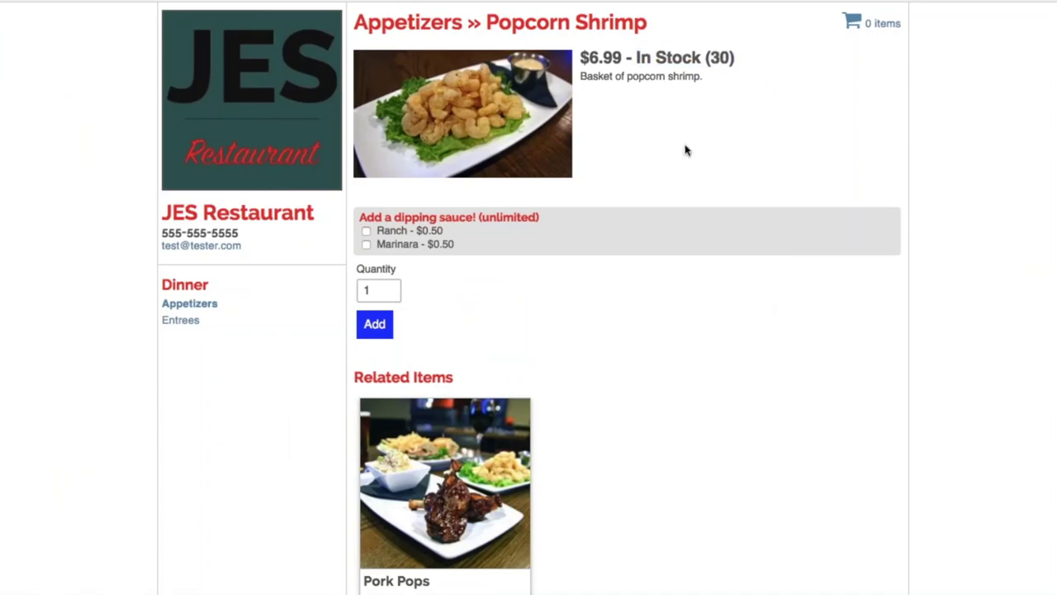
left_click_drag(372, 217, 540, 218)
left_click(385, 236)
left_click(366, 231)
left_click(365, 245)
left_click(389, 288)
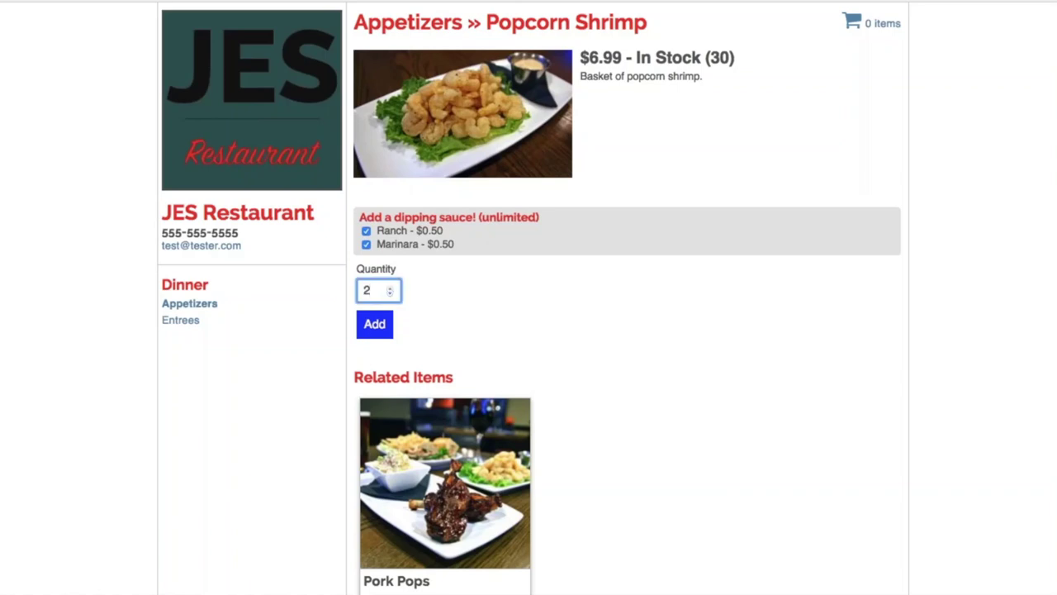
key("Tab")
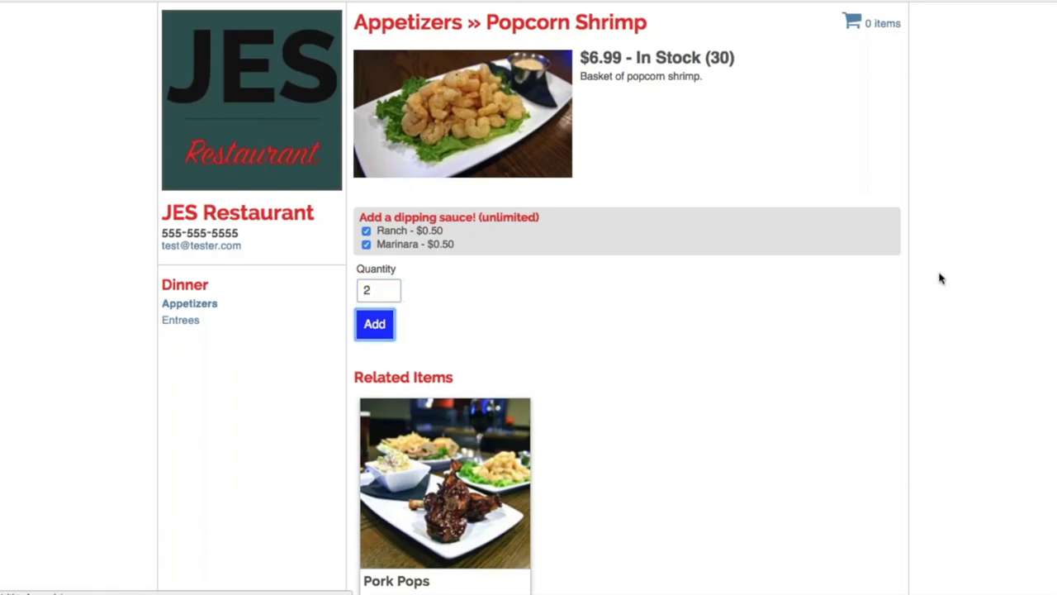
key("Return")
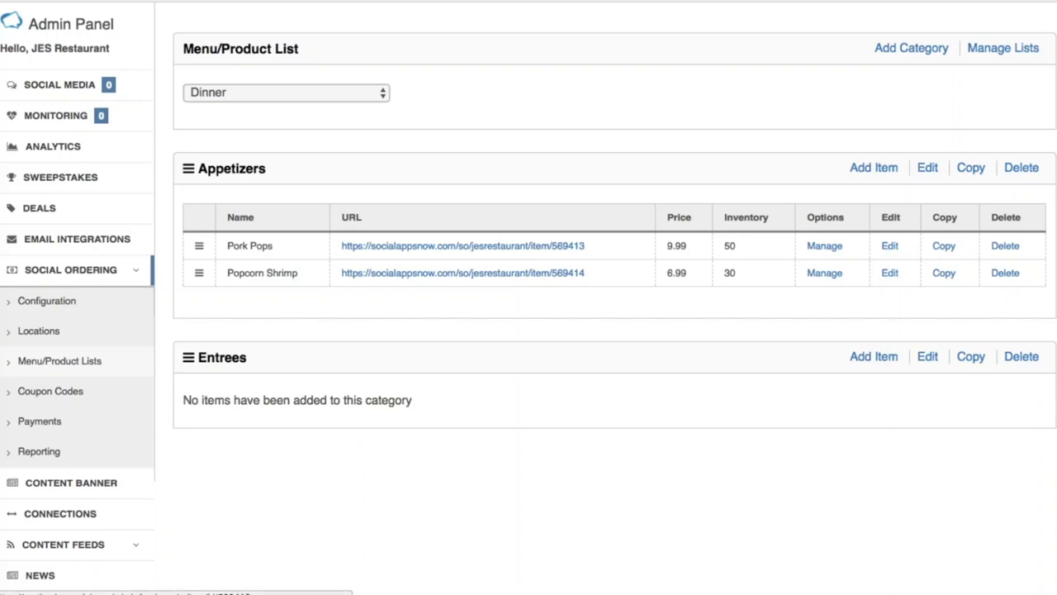
Duplicate the Pork Pops item in Appetizers, and delete the copy after reviewing its details
left_click(944, 246)
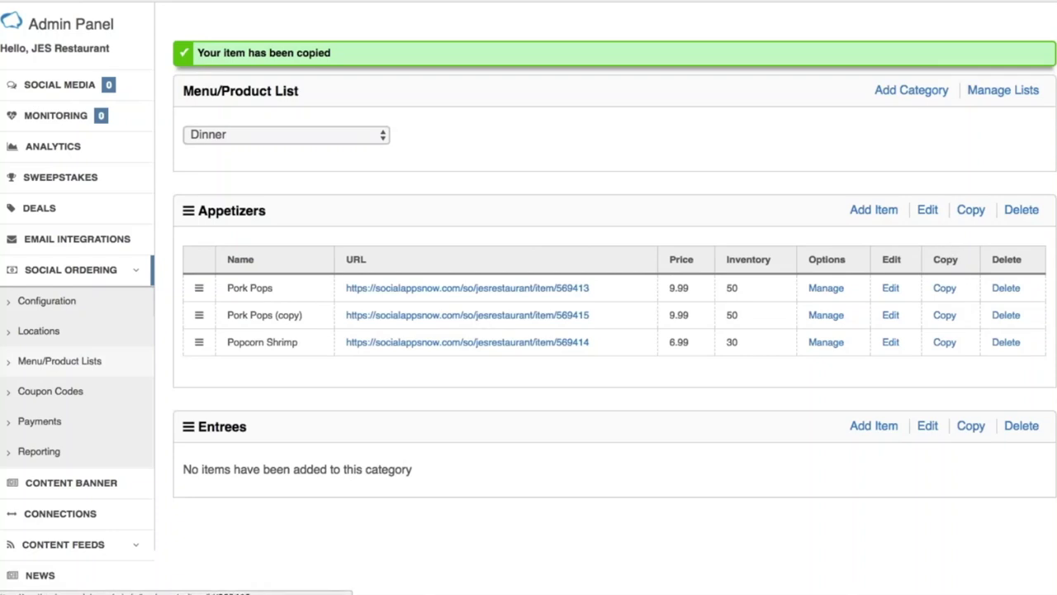
left_click(890, 315)
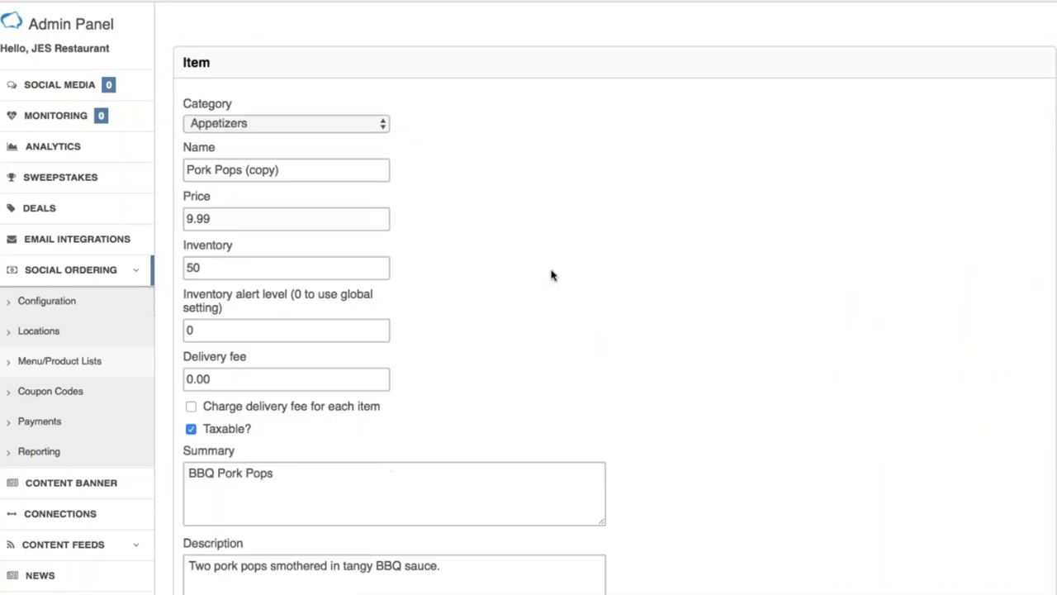
scroll(536, 204, "down", 3)
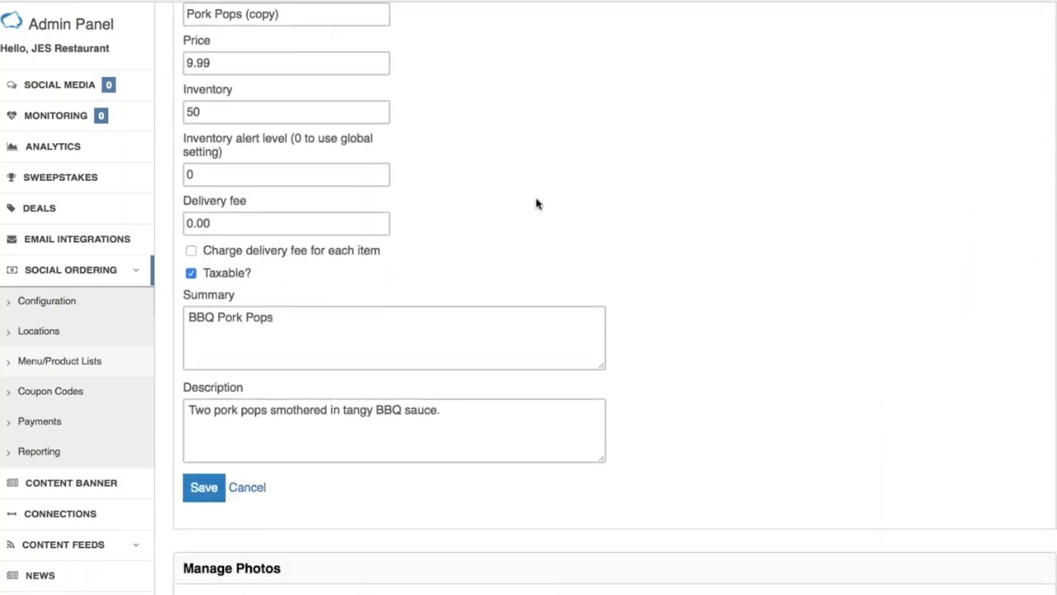
scroll(512, 203, "up", 3)
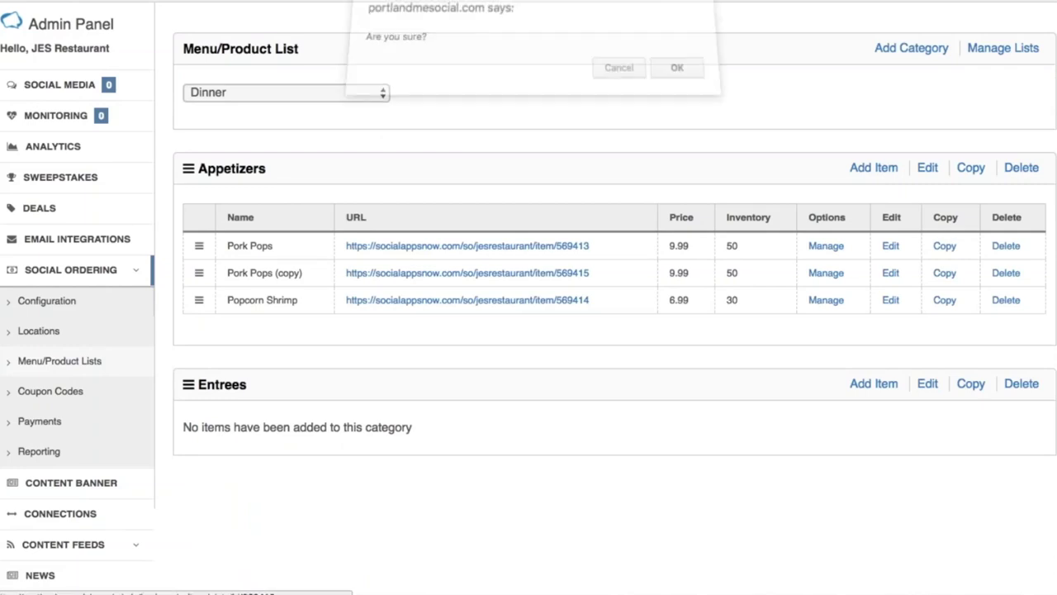
left_click(678, 68)
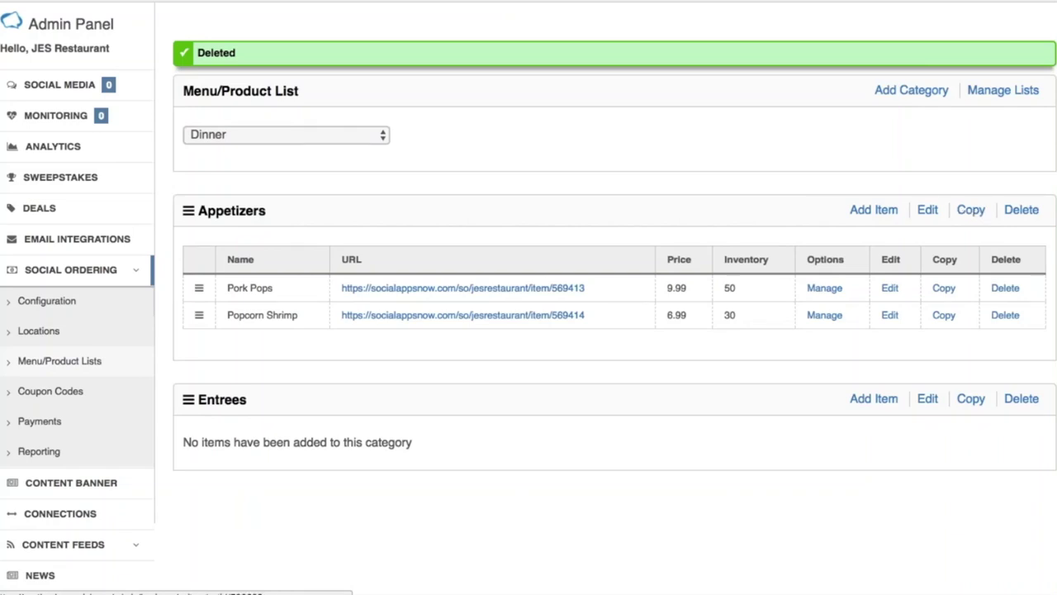
View the Lunch menu list and switch back to the Dinner list
left_click(358, 137)
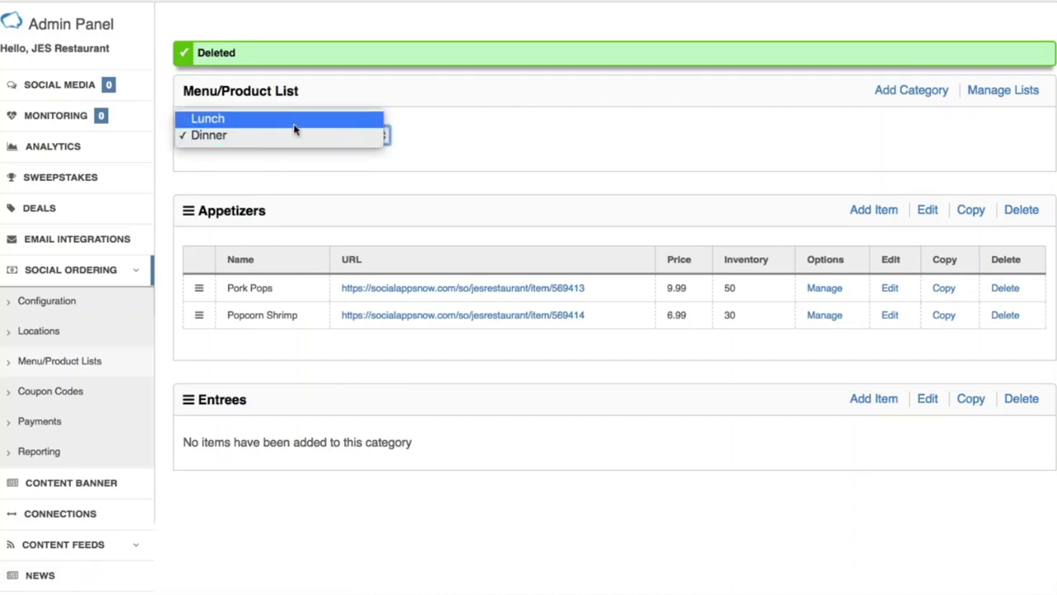
left_click(366, 138)
left_click(366, 137)
left_click(530, 163)
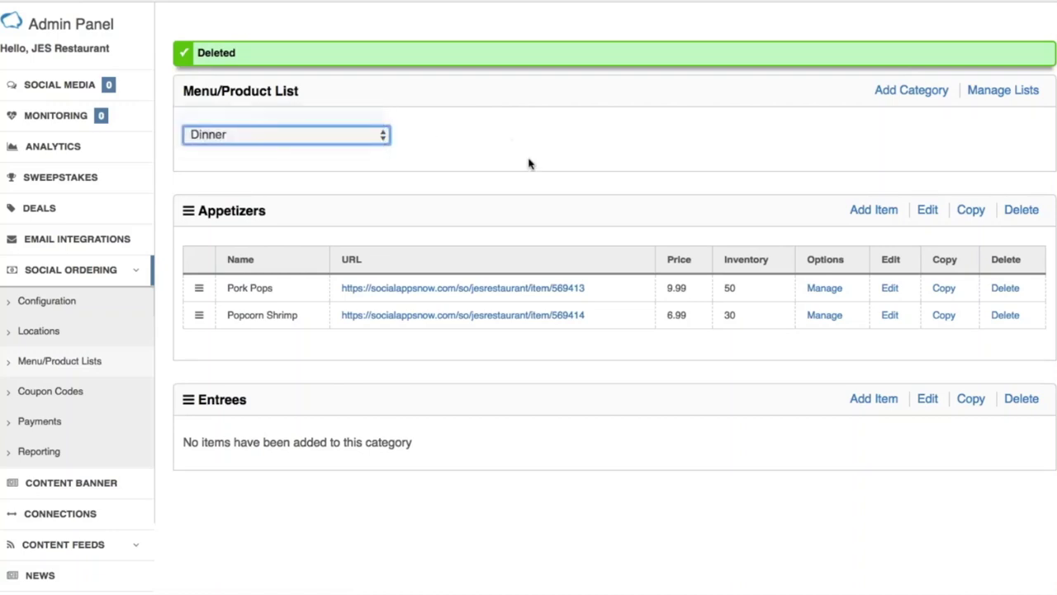
key("Up")
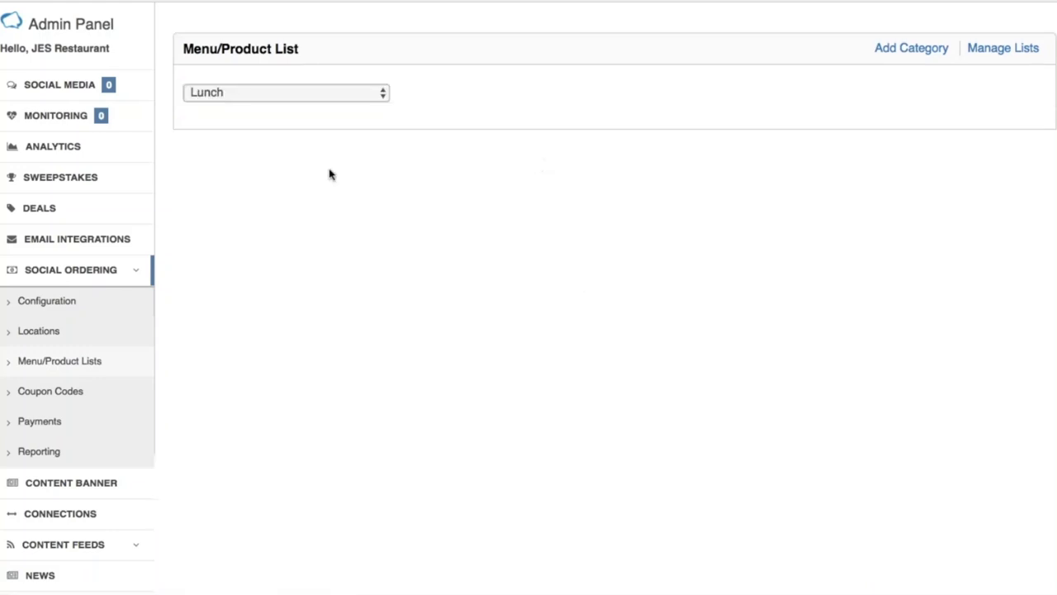
left_click(293, 92)
left_click(294, 104)
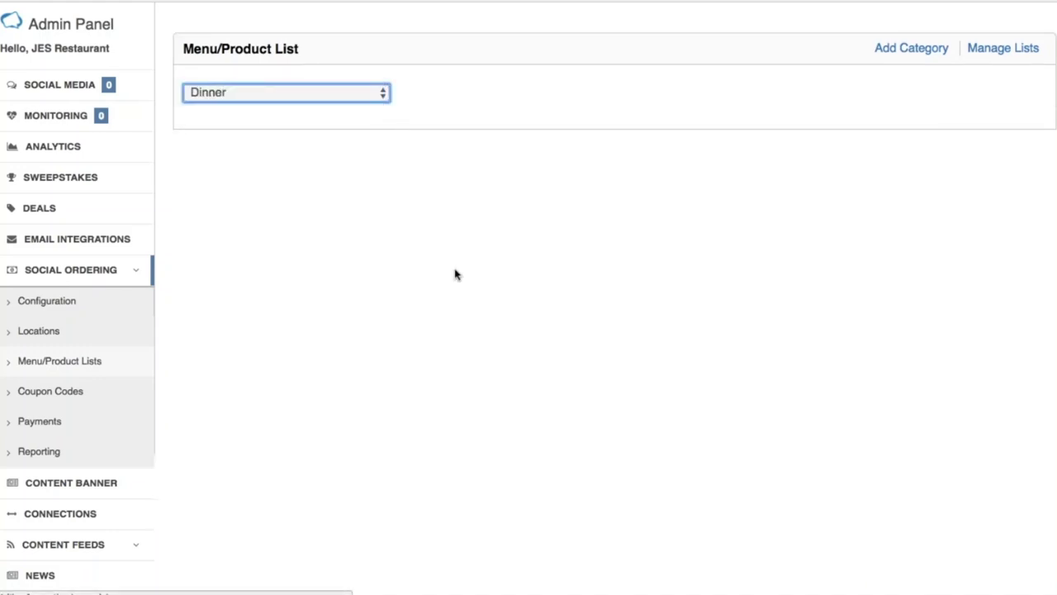